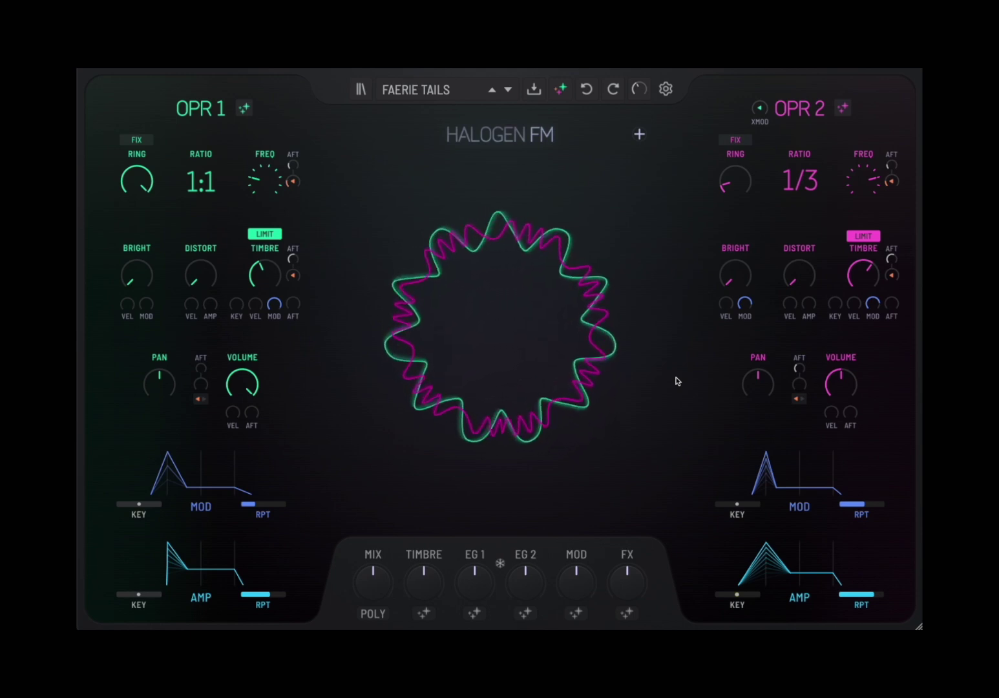
Browse the patches in the Pads category and audition An FM Orchestra, Aetherlust, Drone Attack and Pad Mystery
click(435, 91)
click(278, 232)
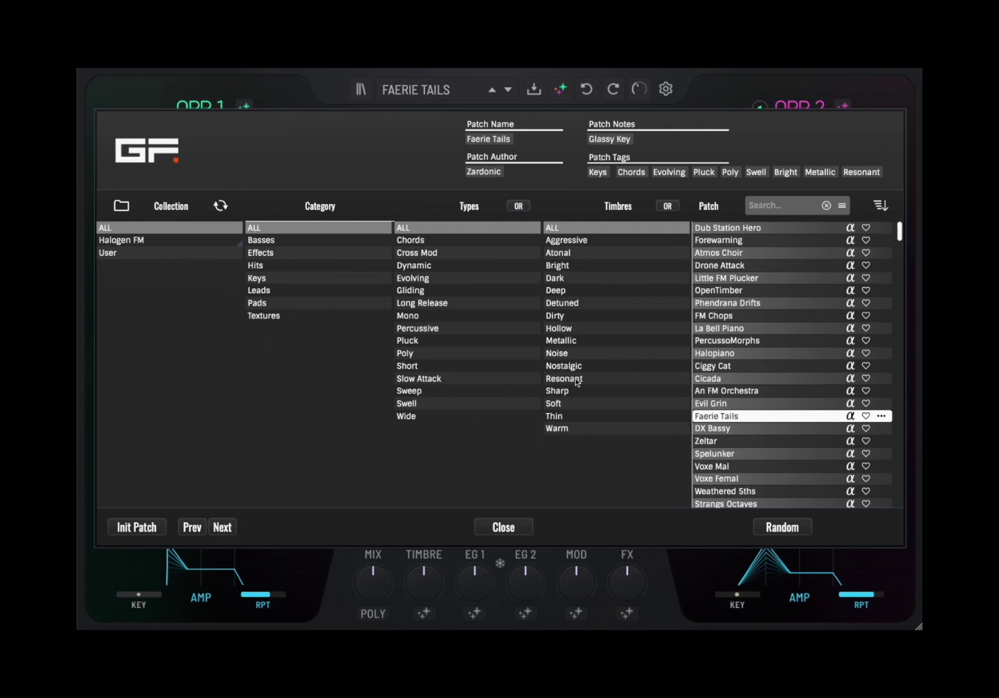
click(318, 302)
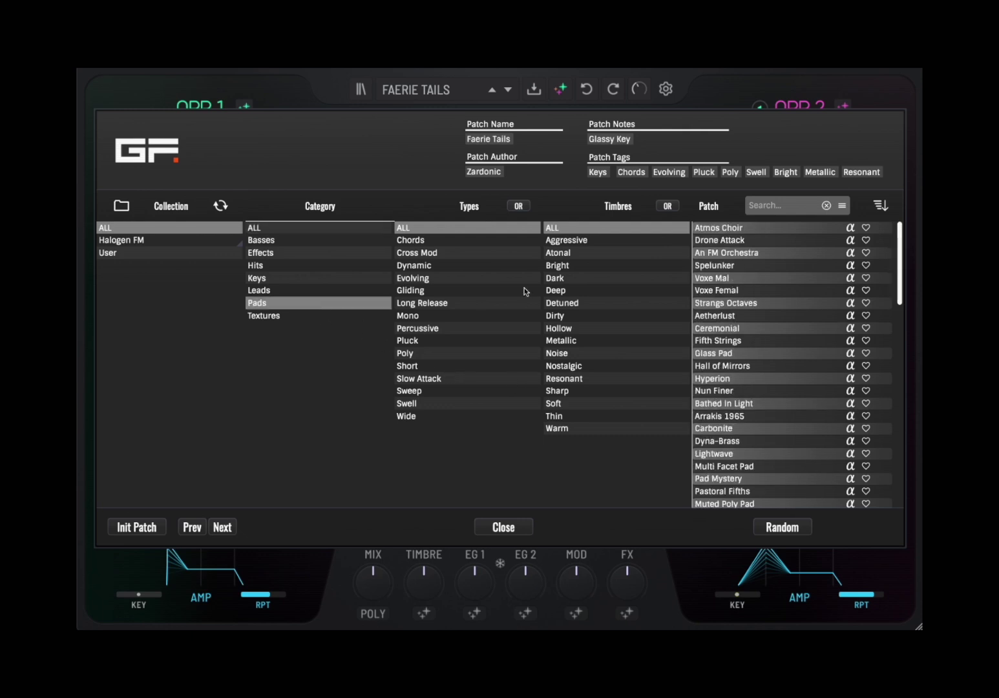
click(742, 255)
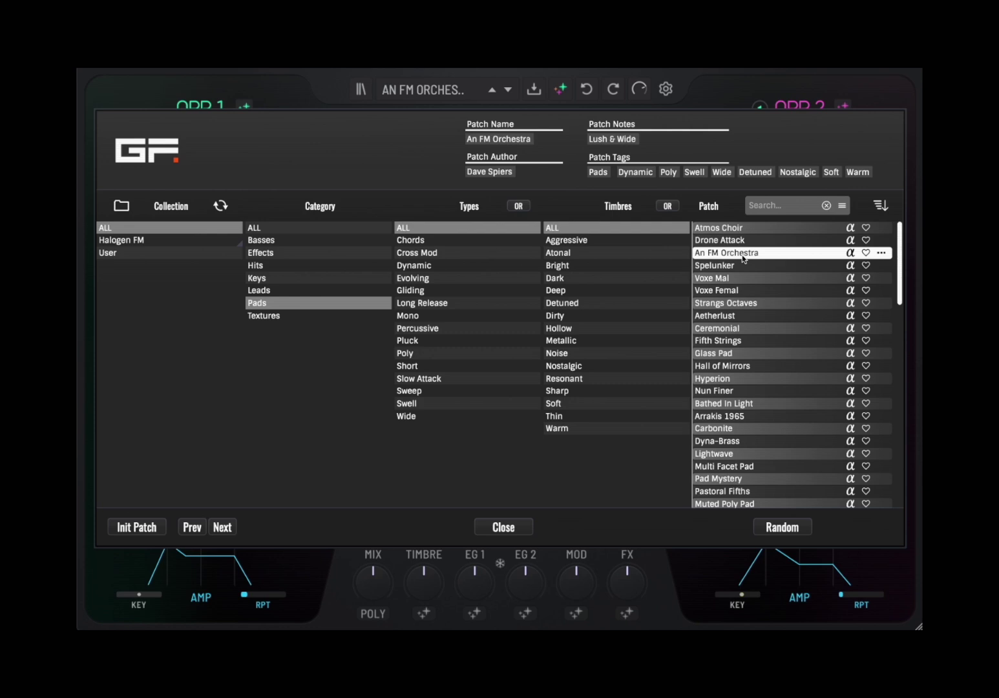
click(747, 315)
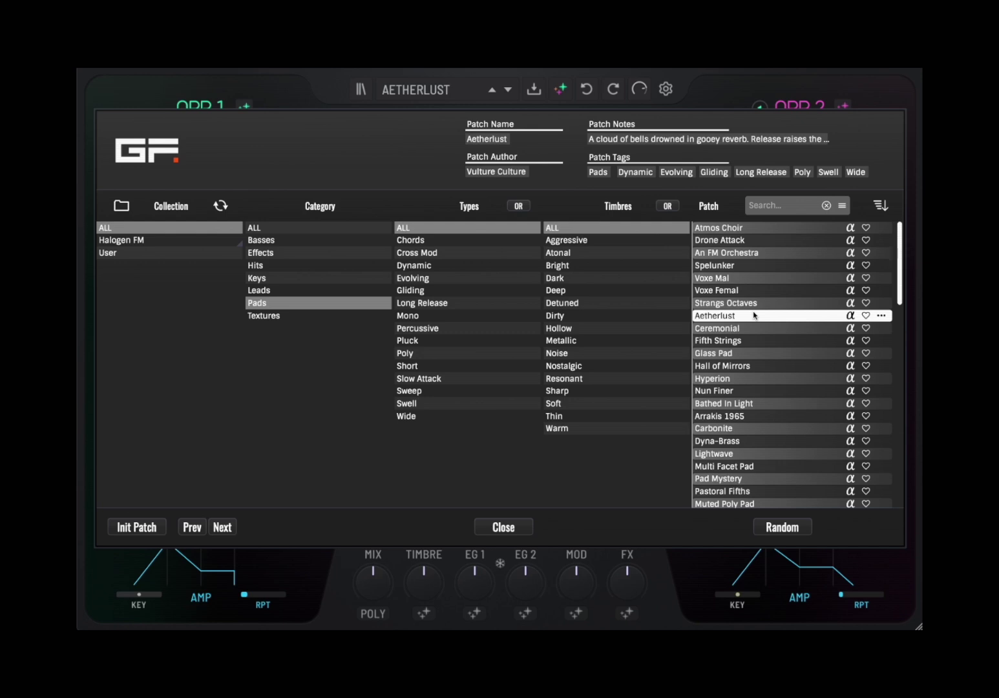
click(784, 241)
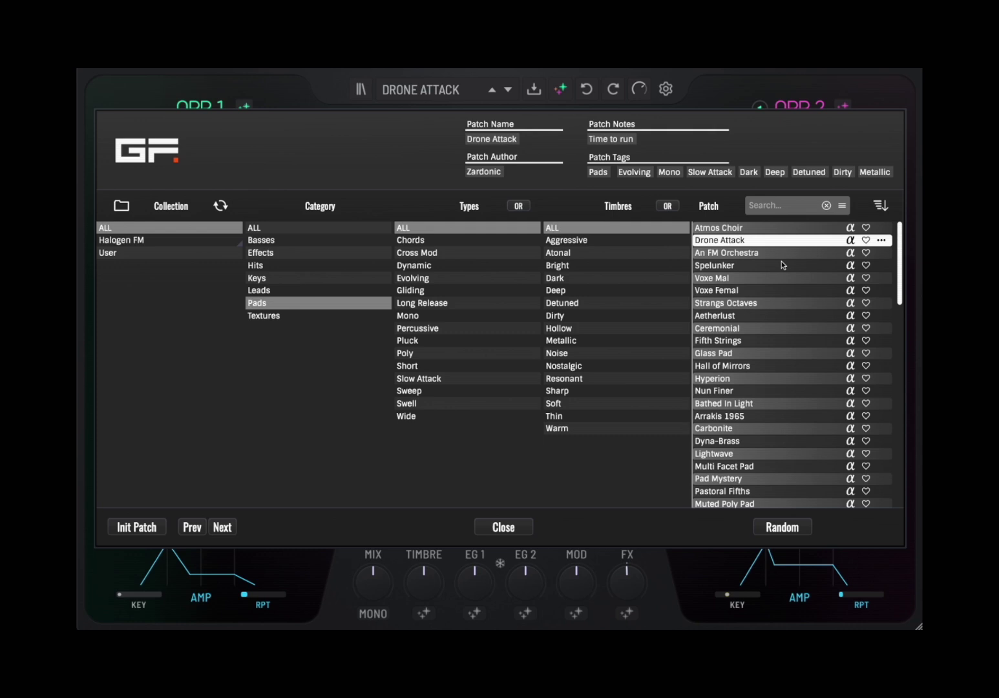
click(753, 477)
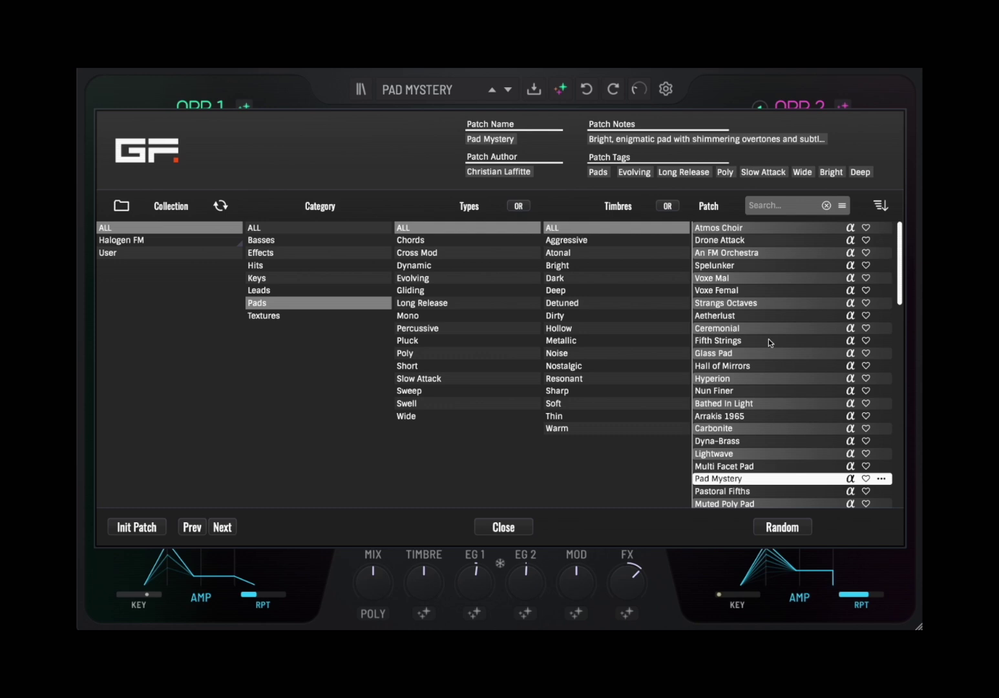
scroll(768, 339, down, 1)
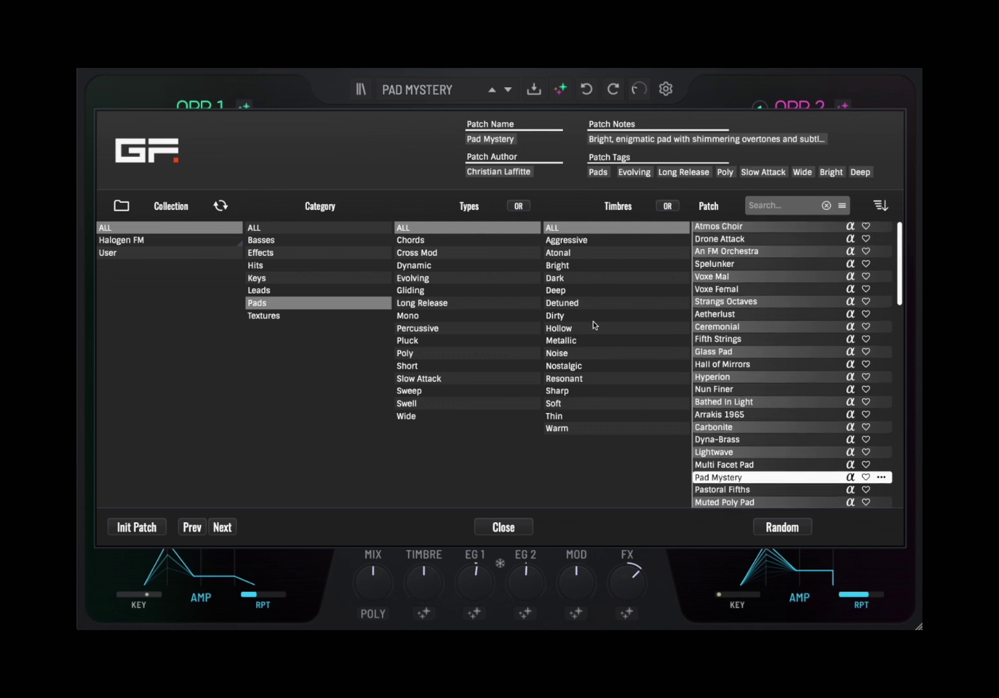
Filter the patches to Keys, audition Little FM Plucker, FM Chops and La Bell Piano, and return to the synth view
click(275, 279)
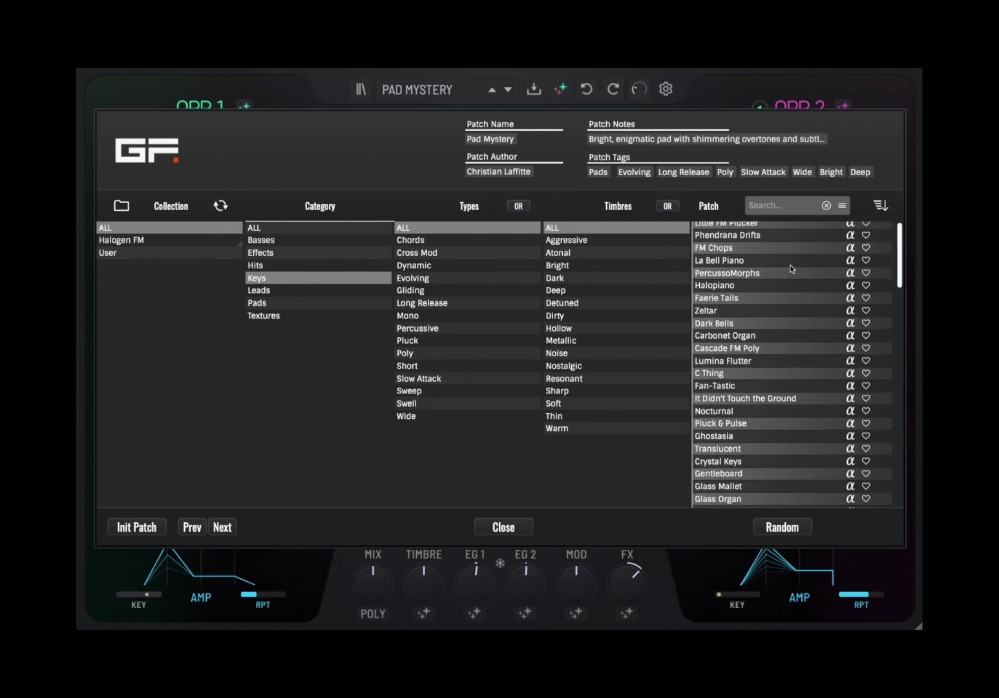
click(772, 229)
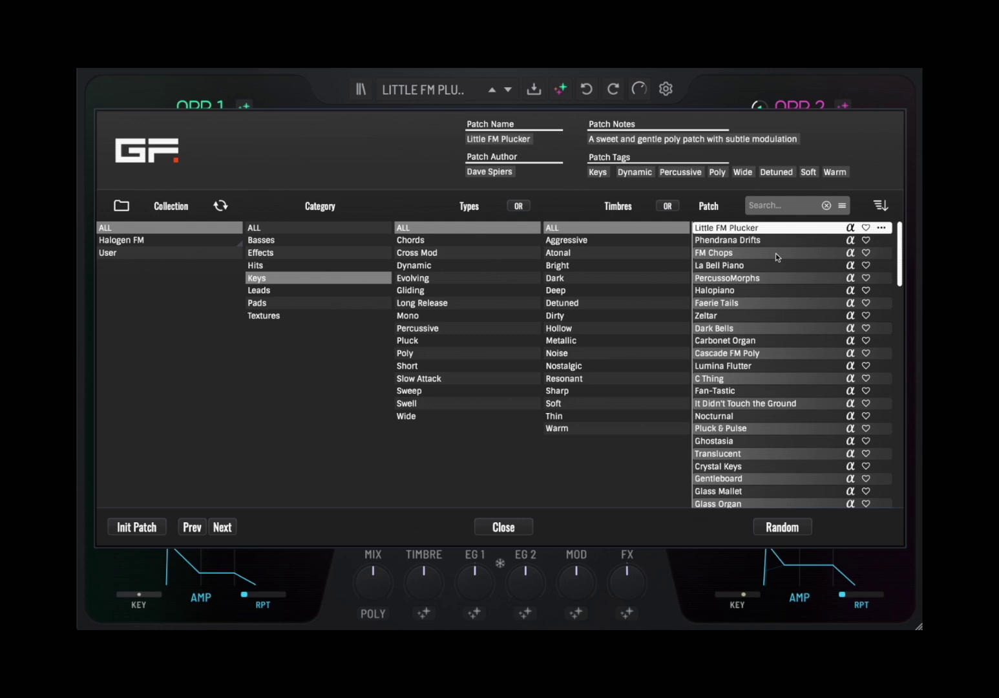
click(777, 258)
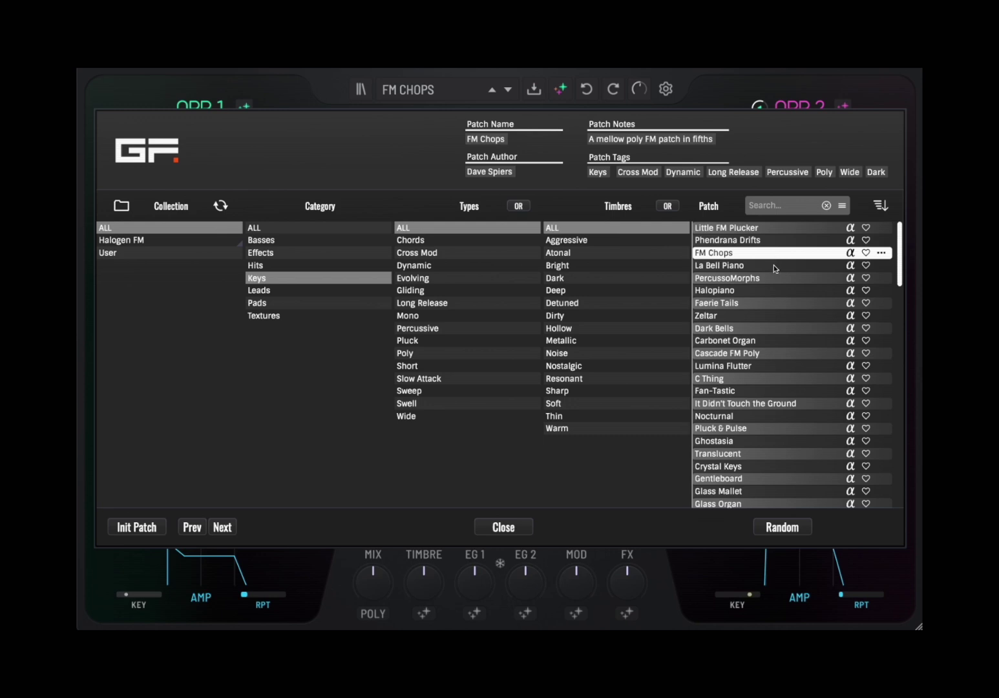
click(775, 268)
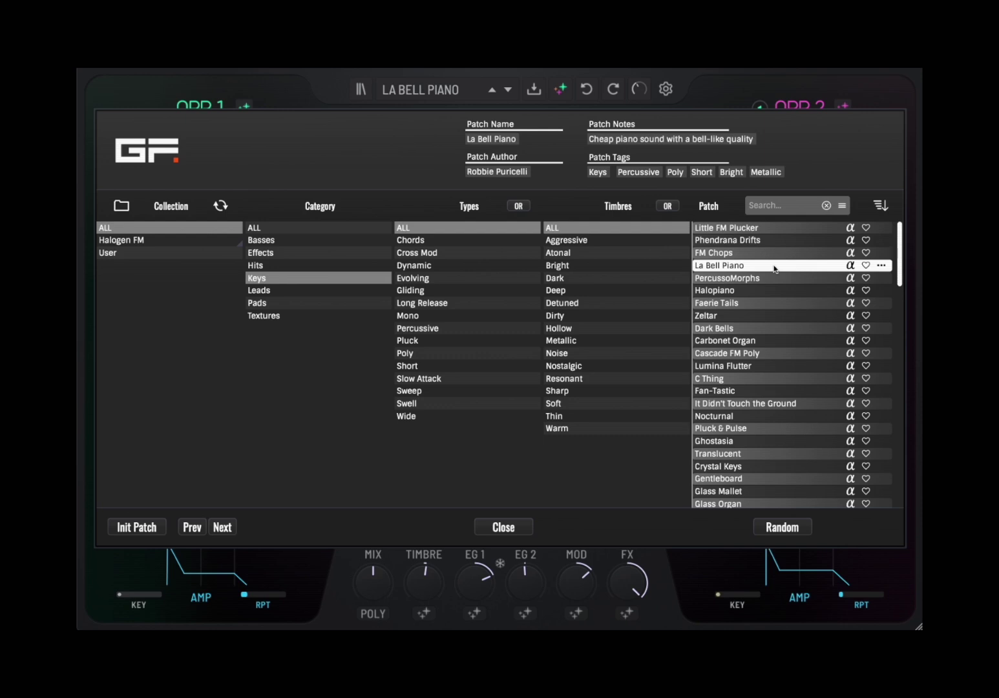
click(442, 94)
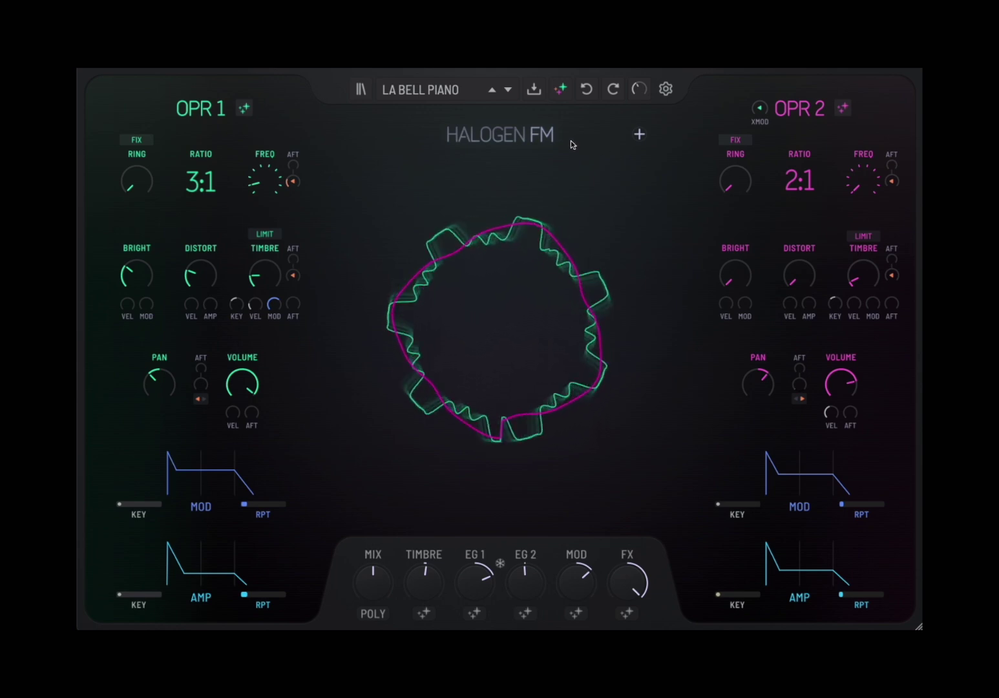
Randomise the whole patch several times to generate new sounds
click(563, 88)
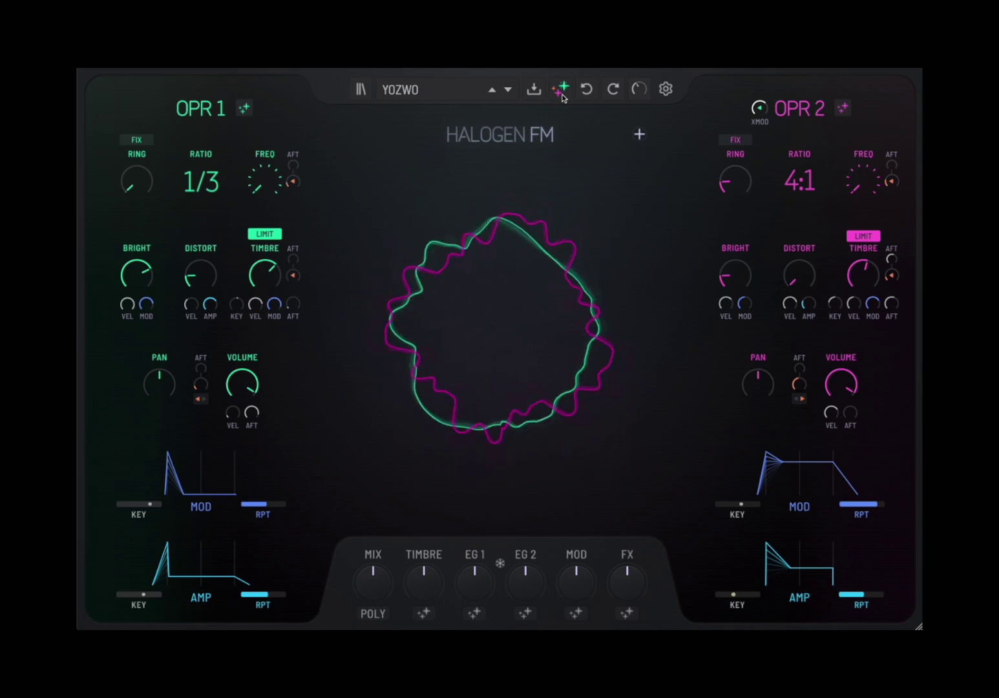
click(562, 95)
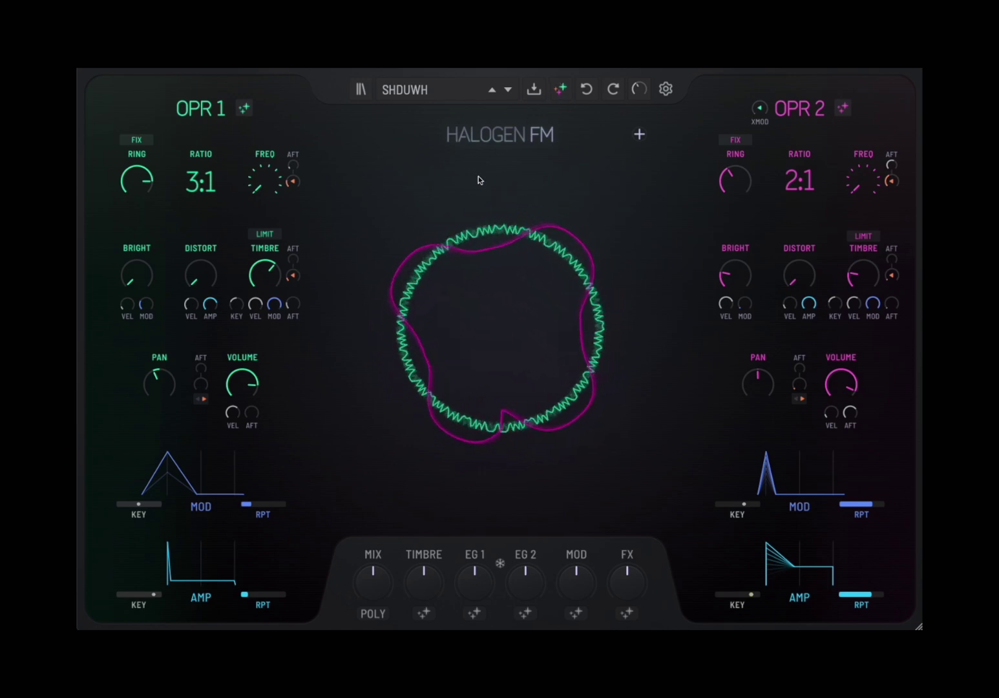
click(503, 306)
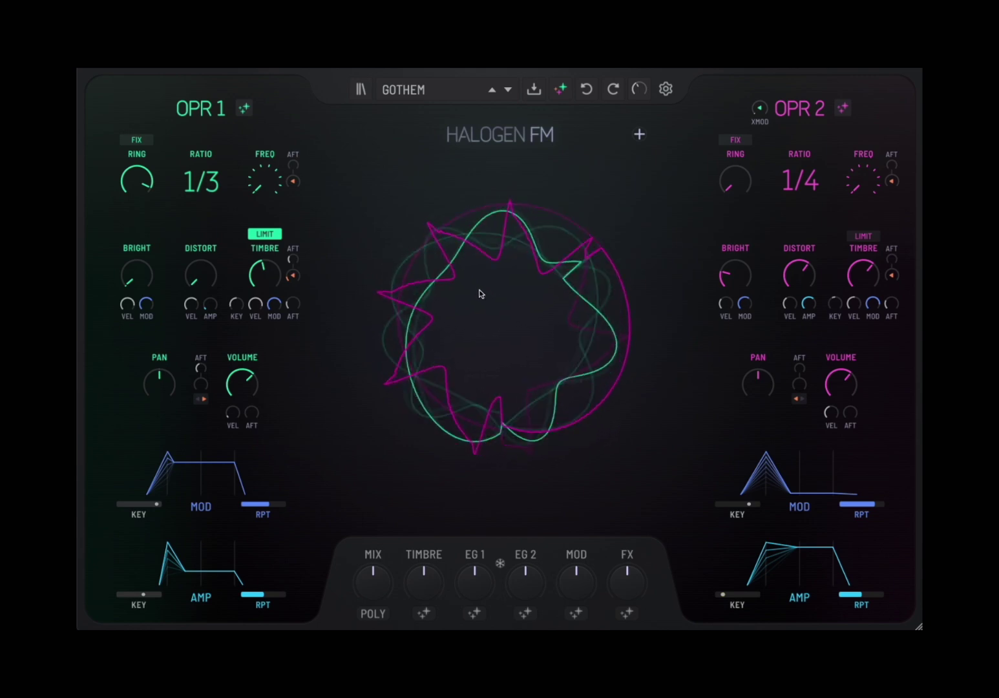
click(563, 93)
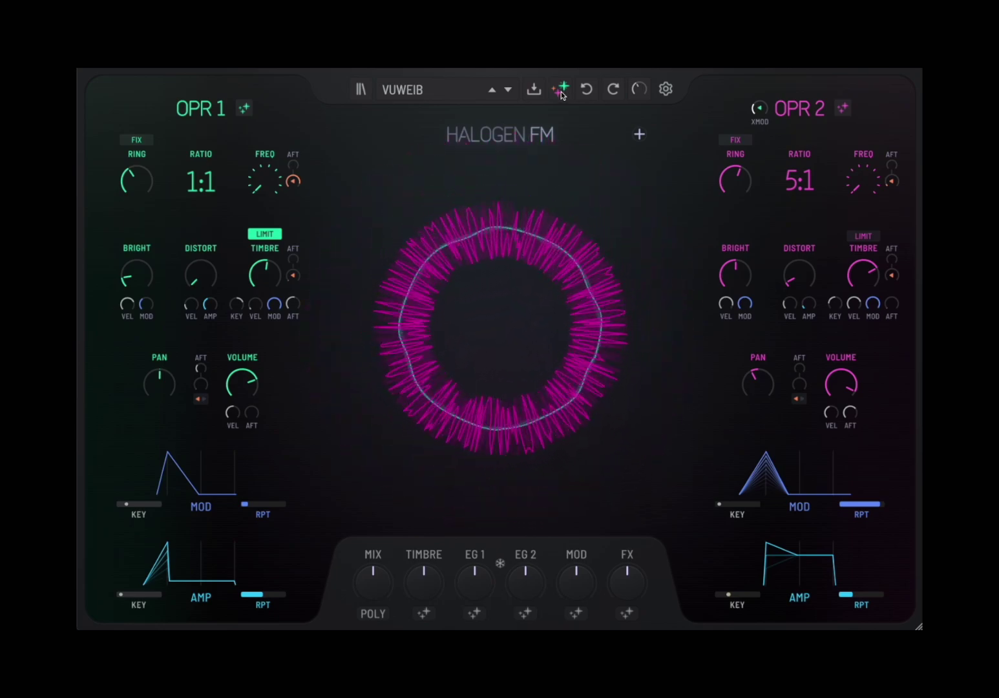
click(561, 94)
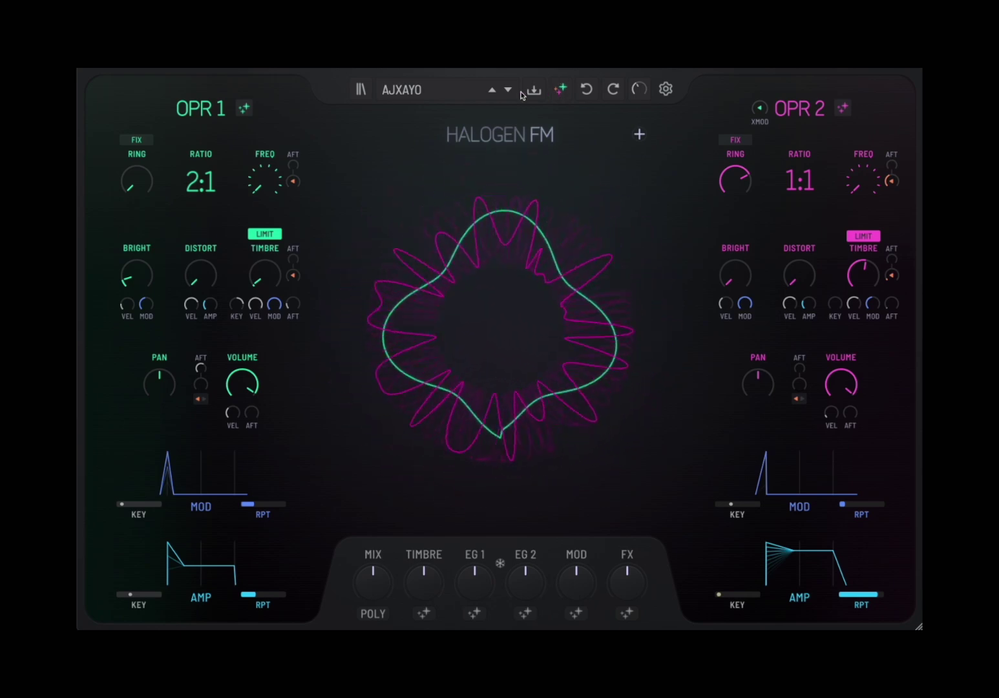
Browse the Basses category and audition OpenTimber, DX Bassy, DX Spritely Bass and DX Stately Bass
click(360, 91)
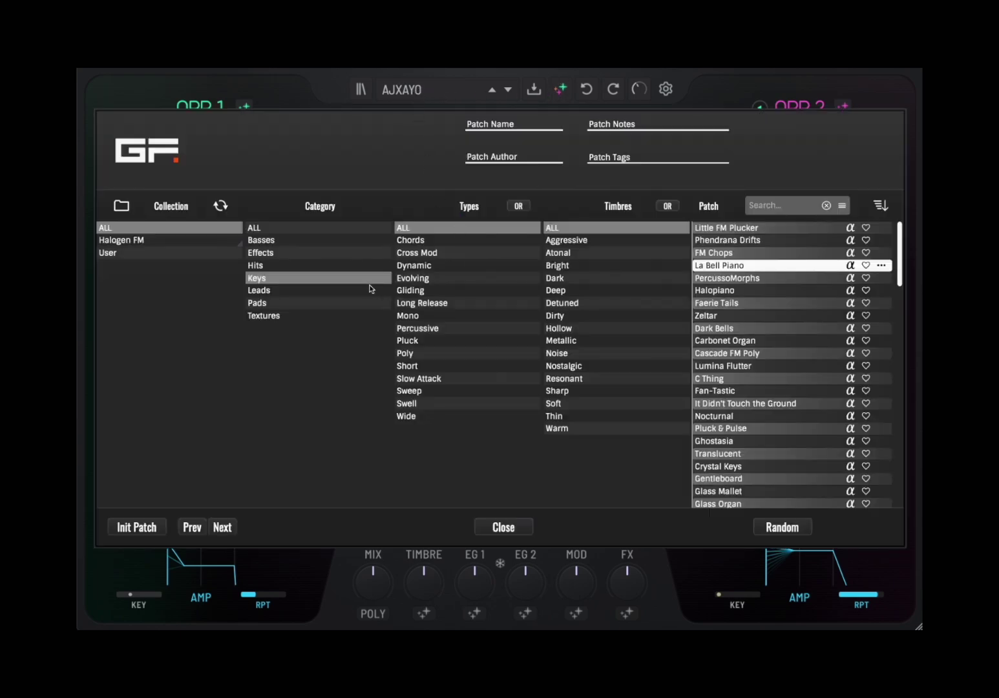
click(330, 241)
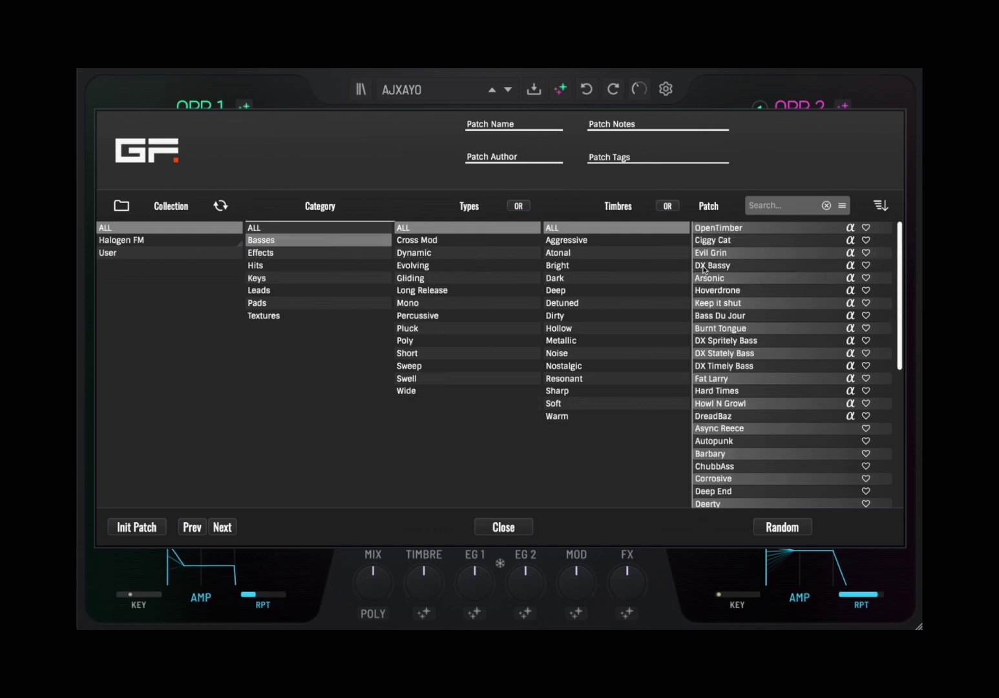
click(739, 232)
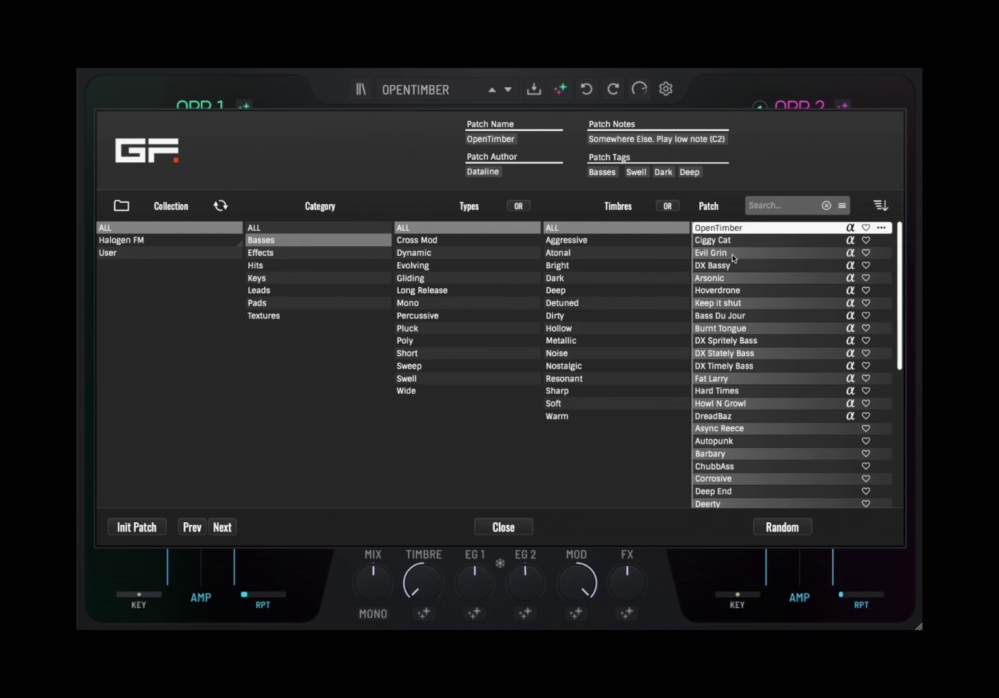
click(735, 269)
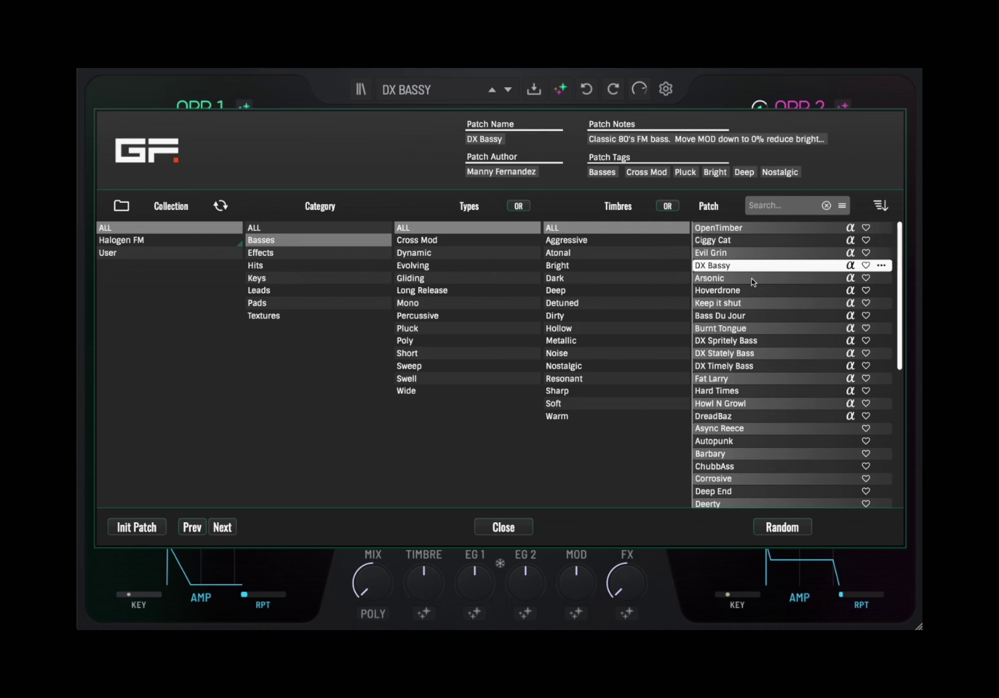
click(762, 341)
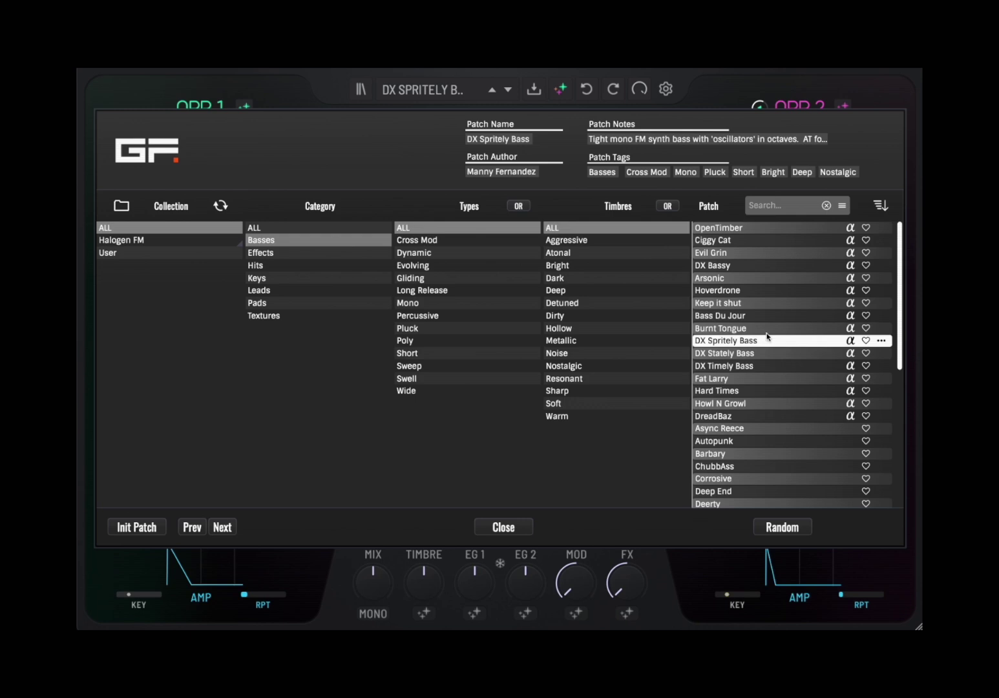
click(761, 355)
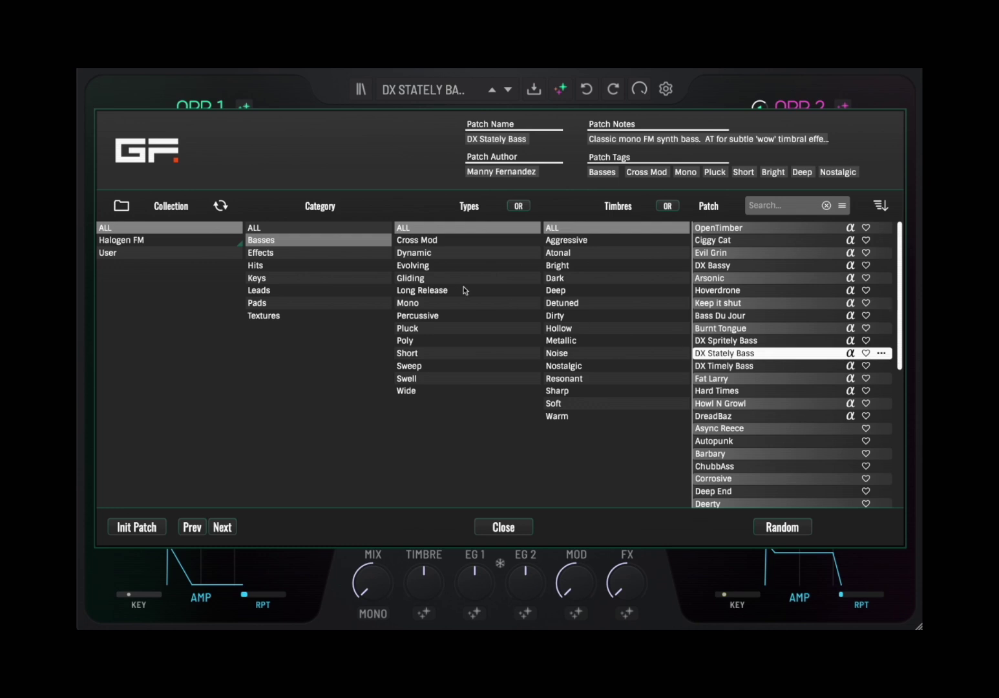
Filter the patches to Leads and audition Chocolate Theremin, Sine Pitch FM Lead, Brassy DX, Brassline and CS FM Lead
click(292, 291)
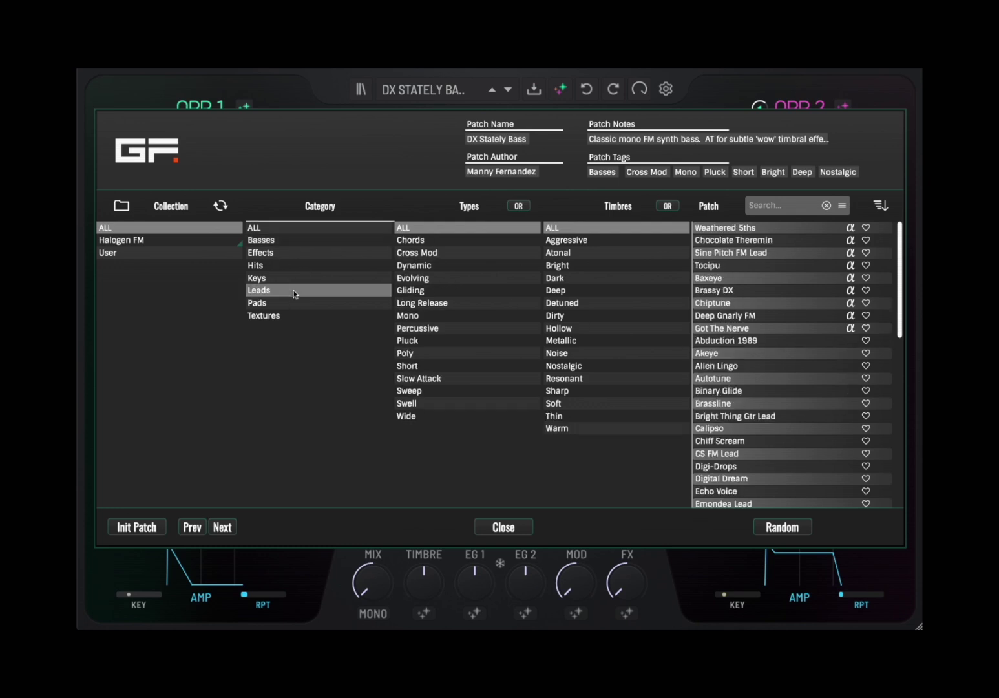
click(742, 239)
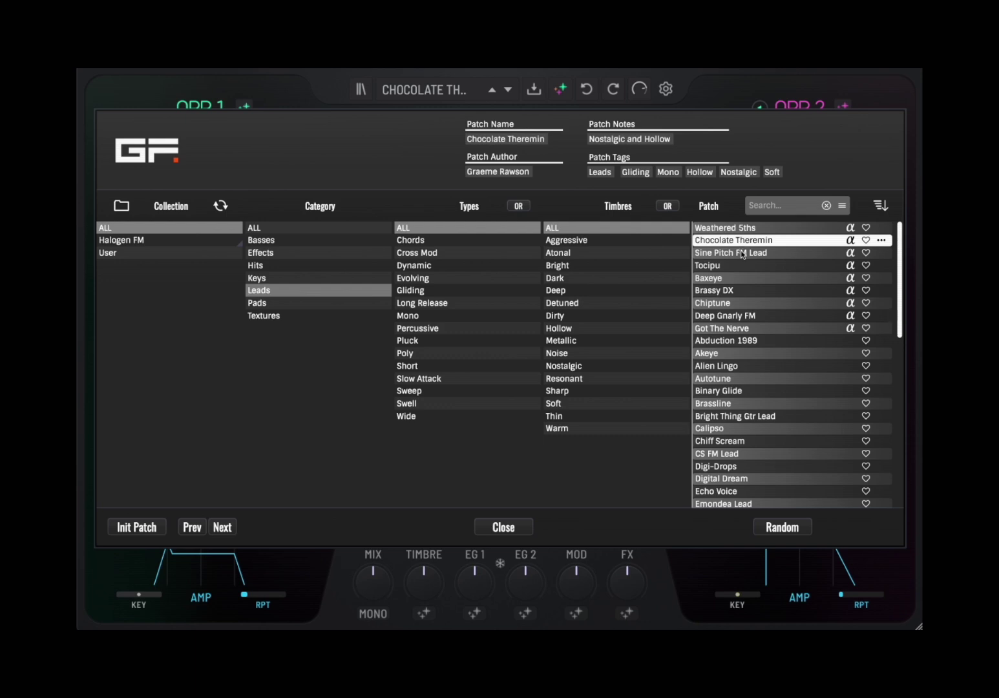
click(742, 255)
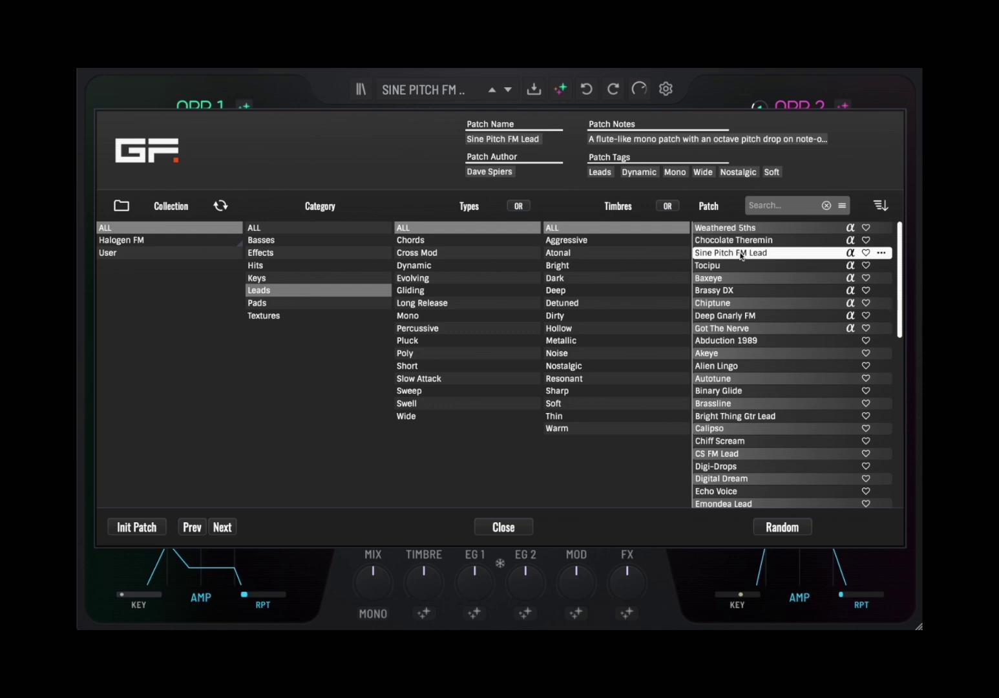
click(751, 293)
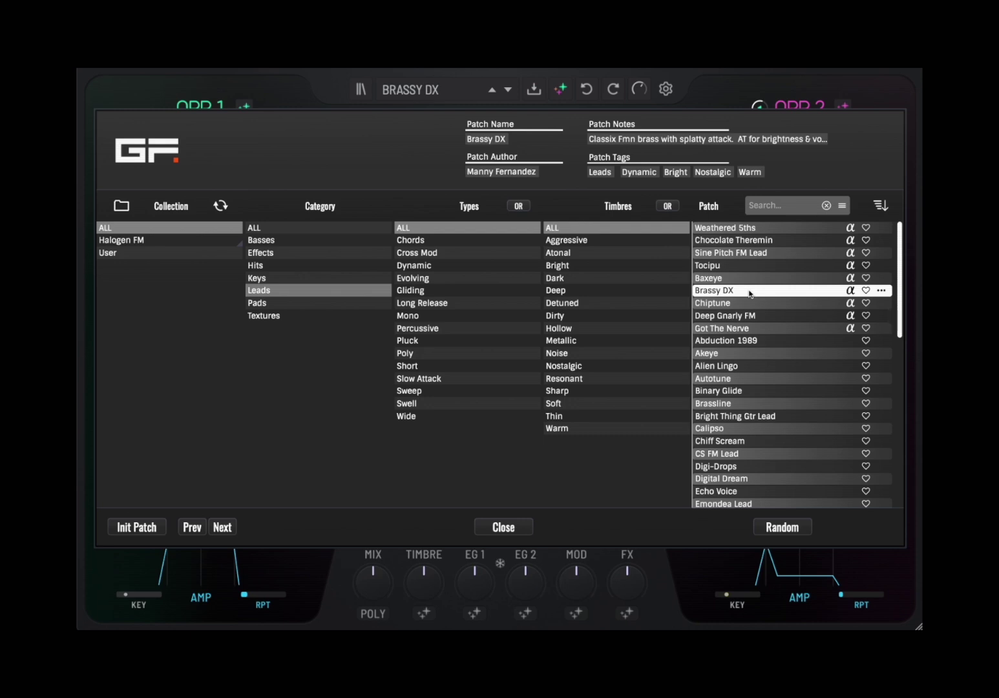
click(738, 403)
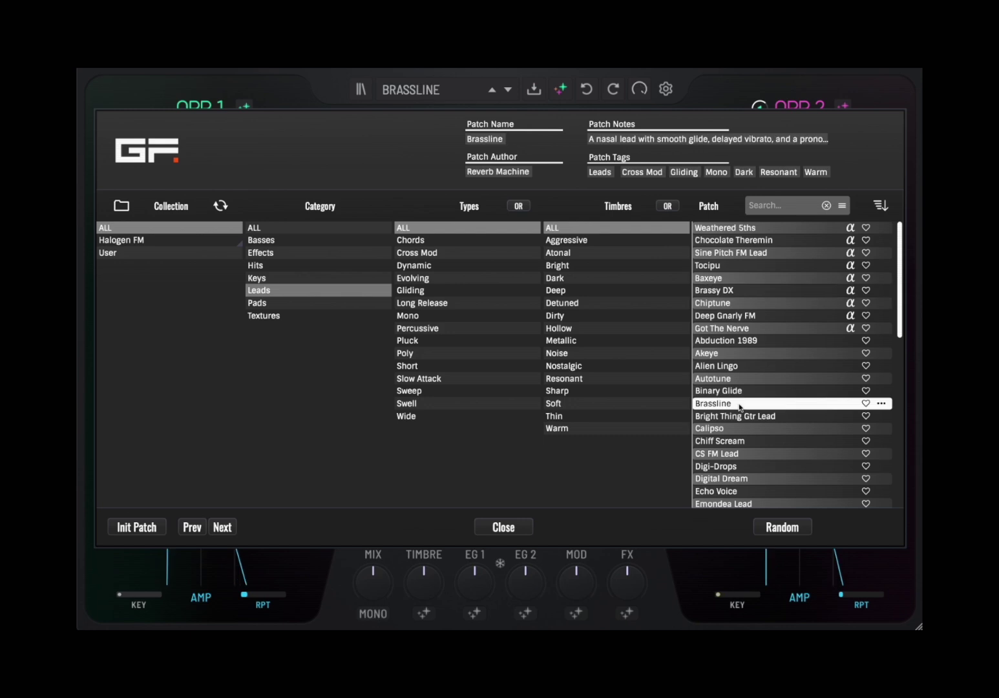
click(758, 453)
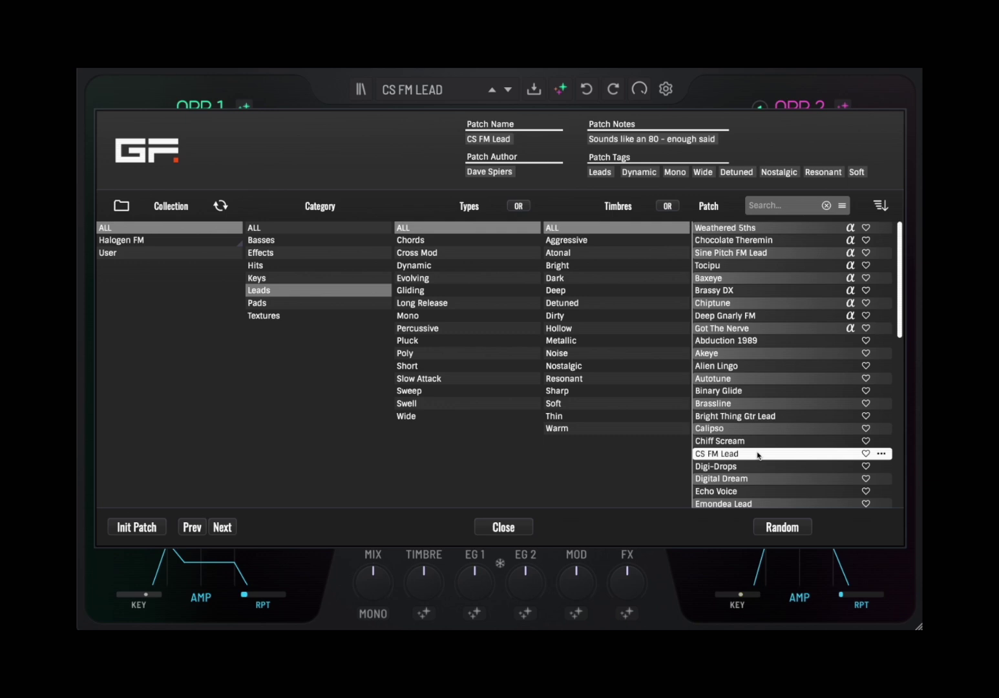
Narrow the leads to the Pluck type, audition Digi-Drops and Digital Dream, and load Plukky Lead in the synth view
click(431, 343)
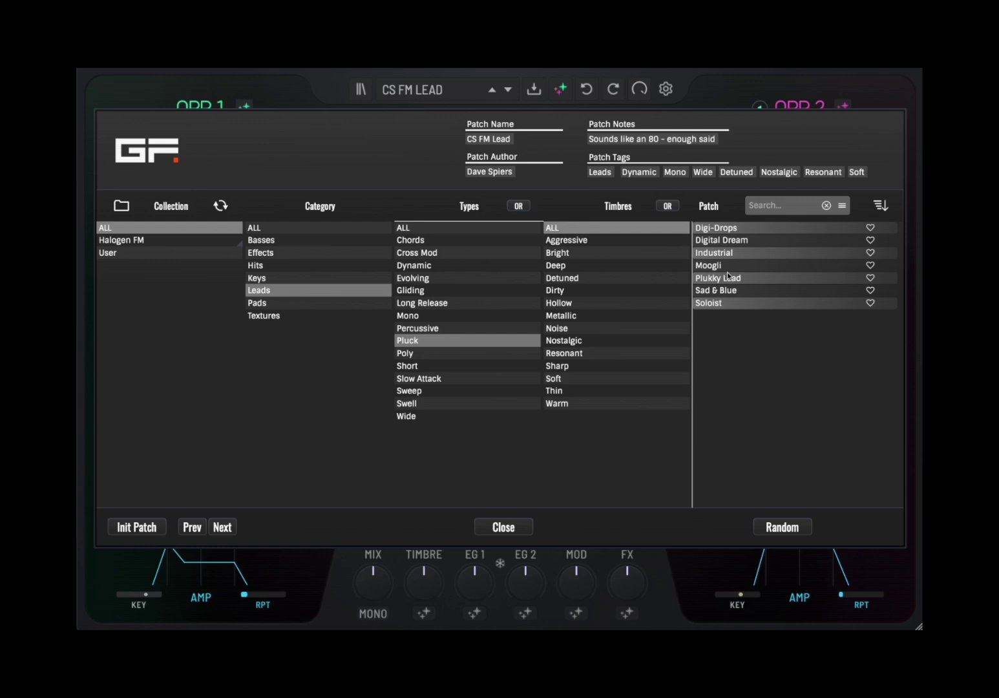
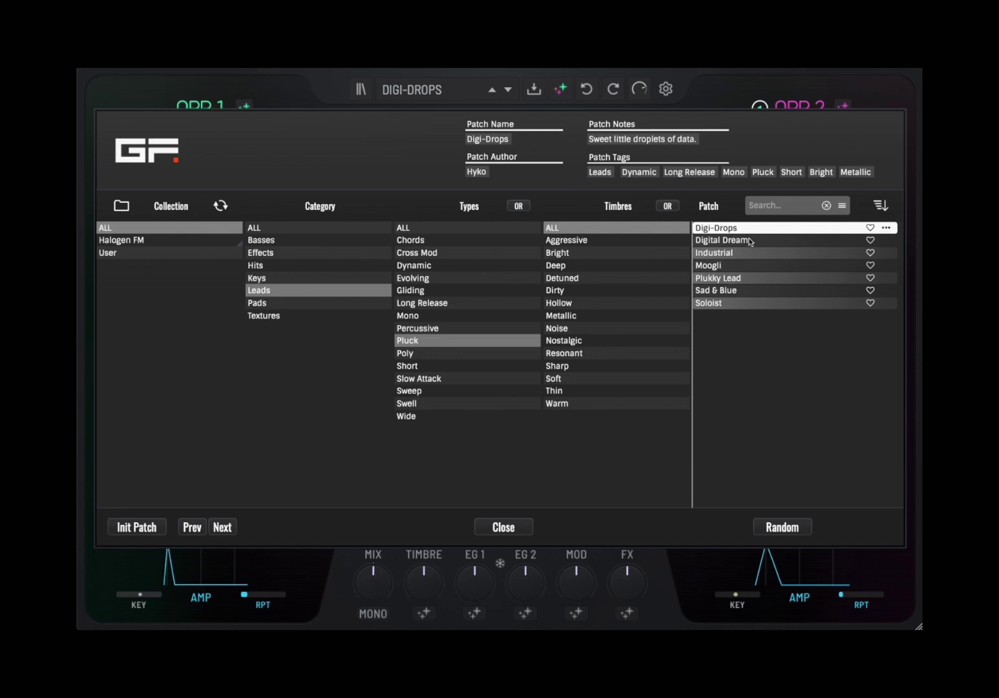
click(751, 241)
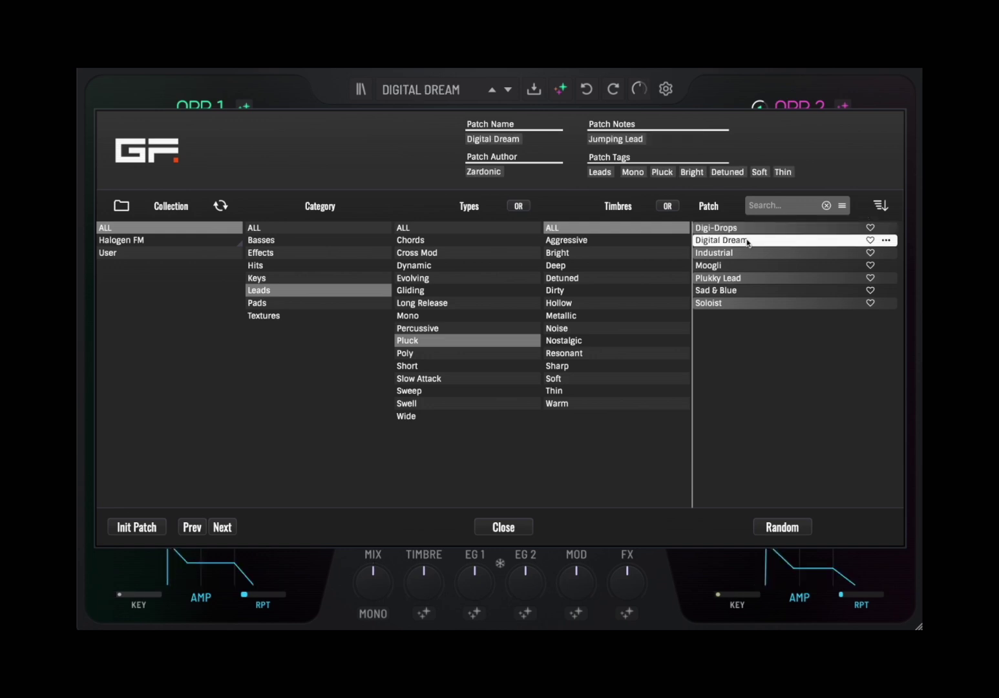
click(752, 277)
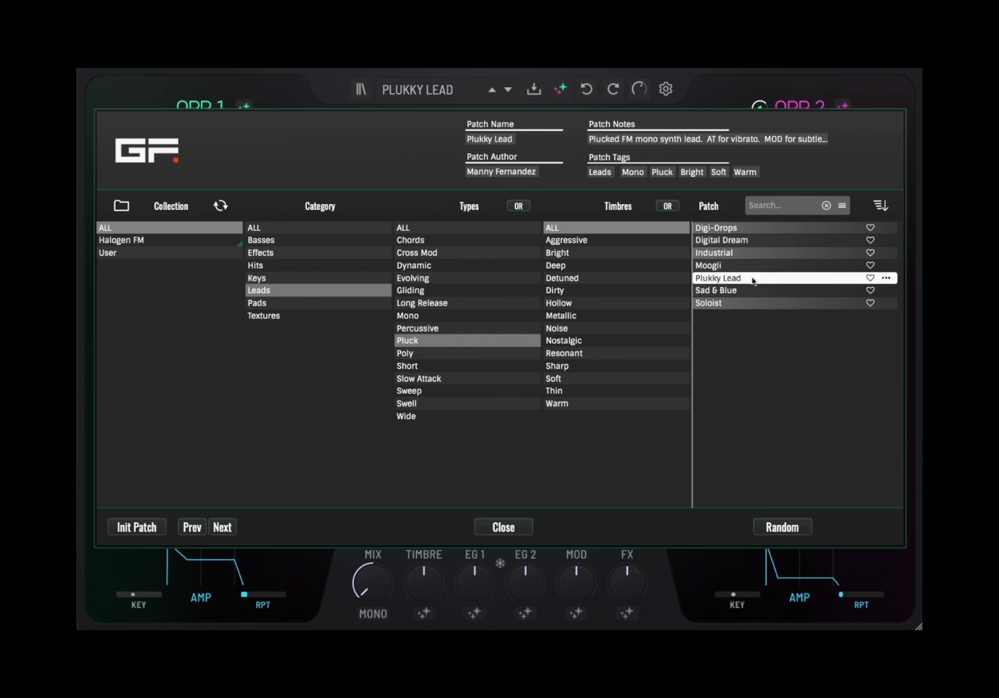
click(420, 98)
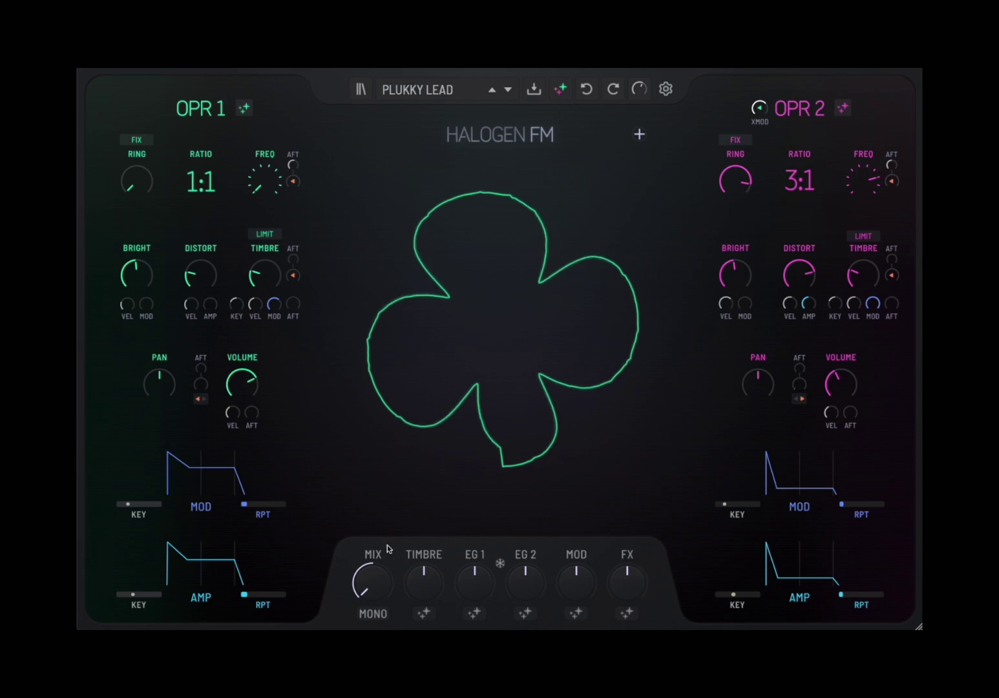
Raise the FX macro of the Plukky Lead patch to near its maximum
drag(627, 580, 626, 522)
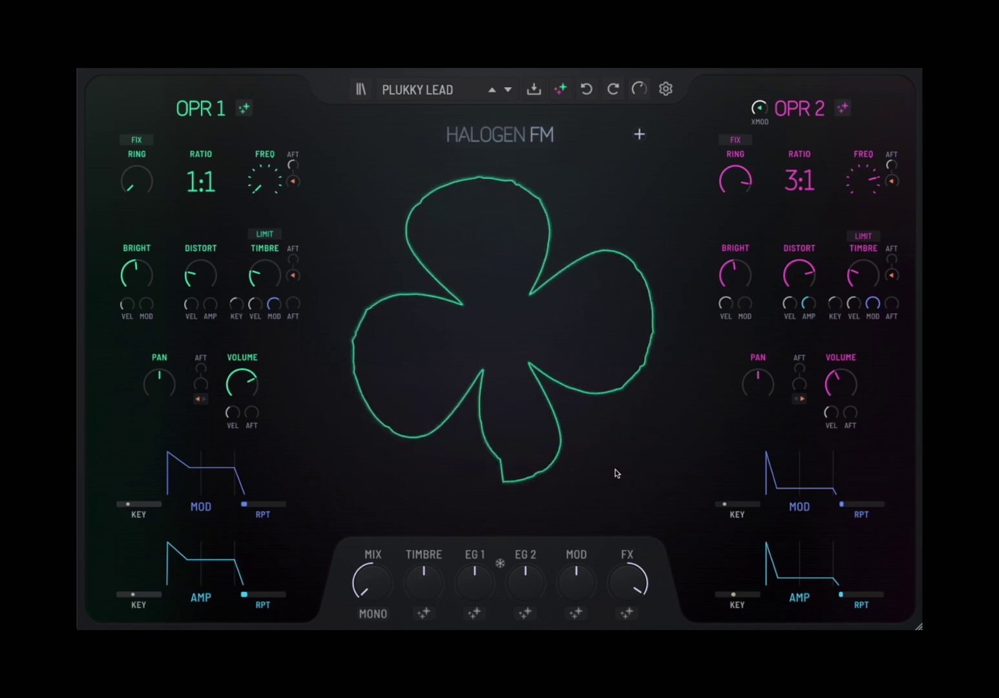
Show the extended LFO and reverb controls and randomise the LFO parameters twice
click(639, 134)
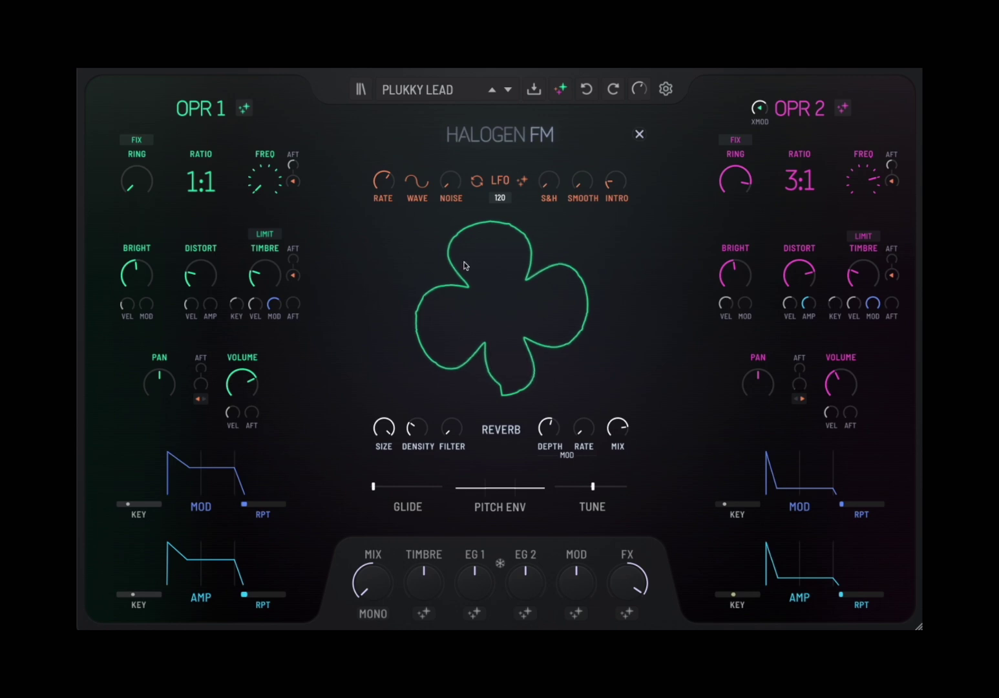
click(524, 183)
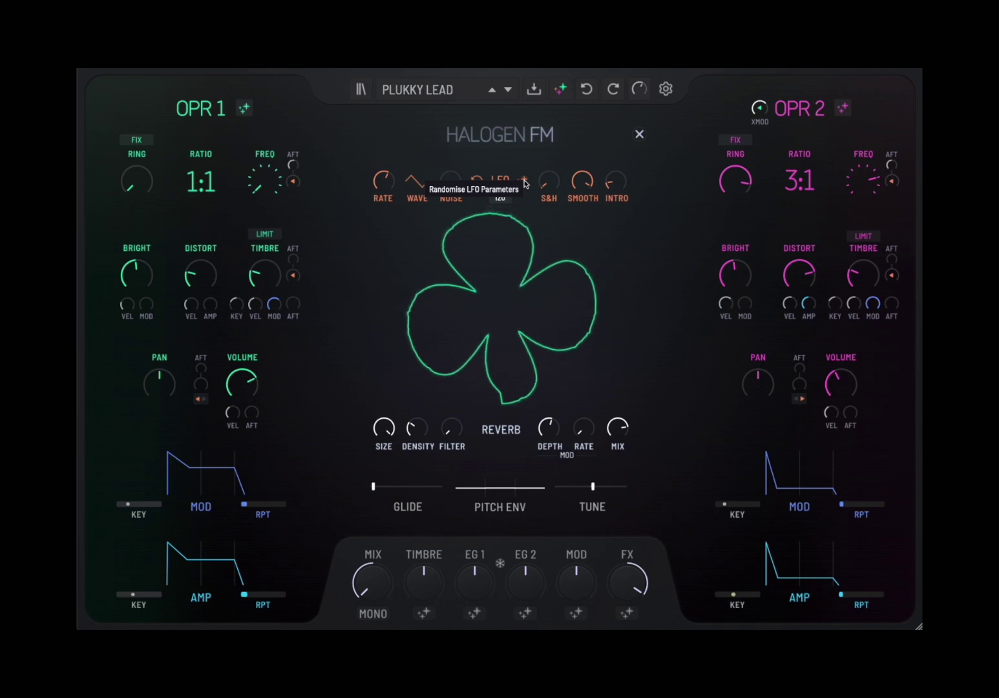
click(524, 183)
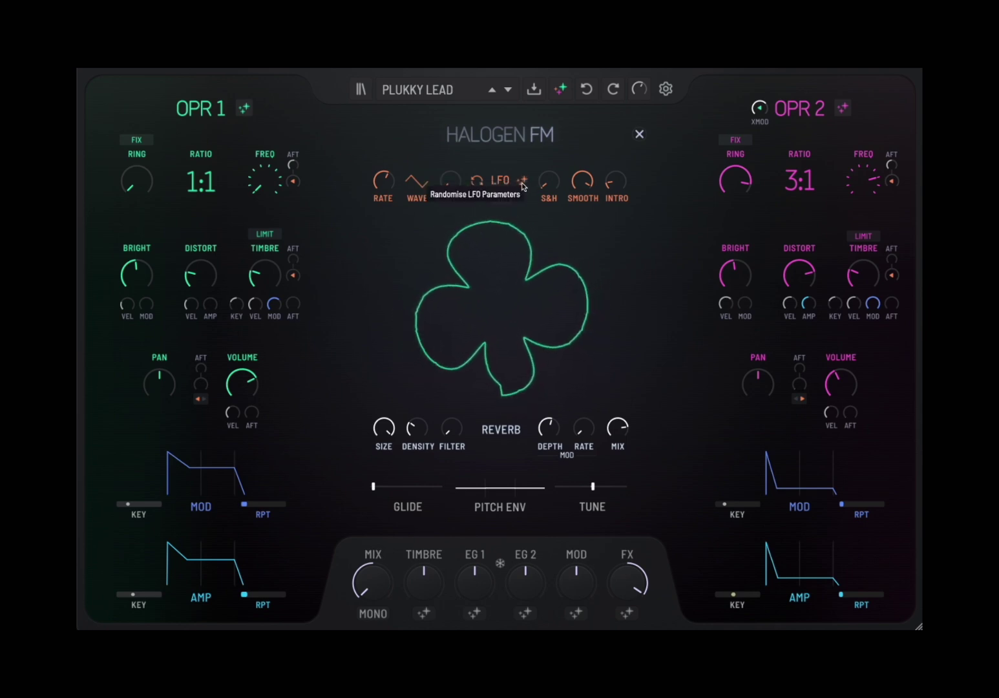
Lower the LFO rate to near its minimum and add LFO modulation to operator 1's frequency, closing the extended controls
mouse_move(384, 192)
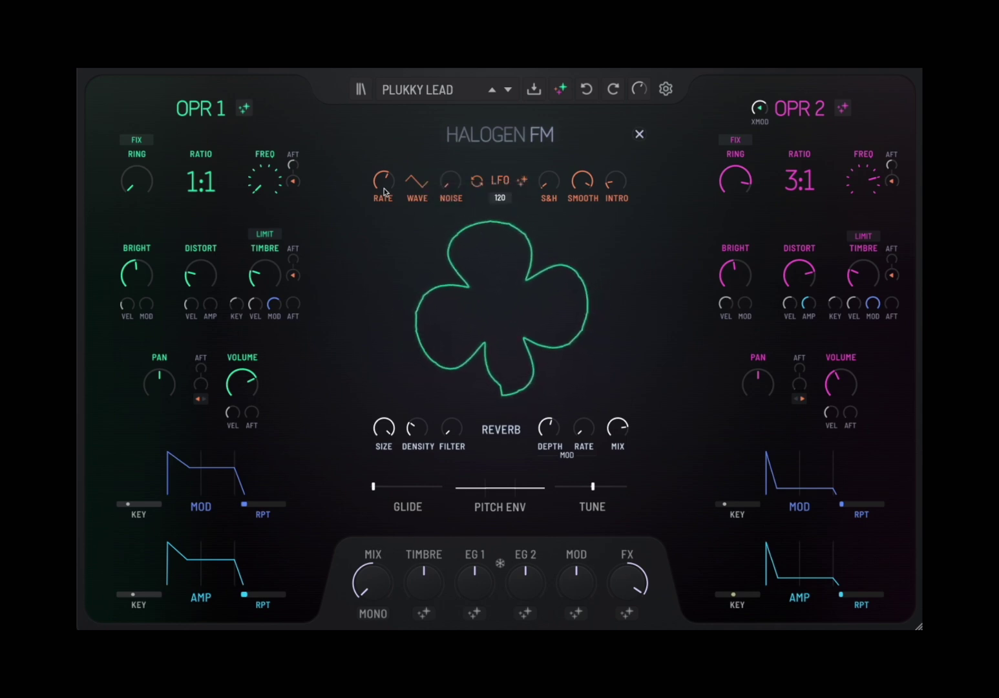
click(294, 181)
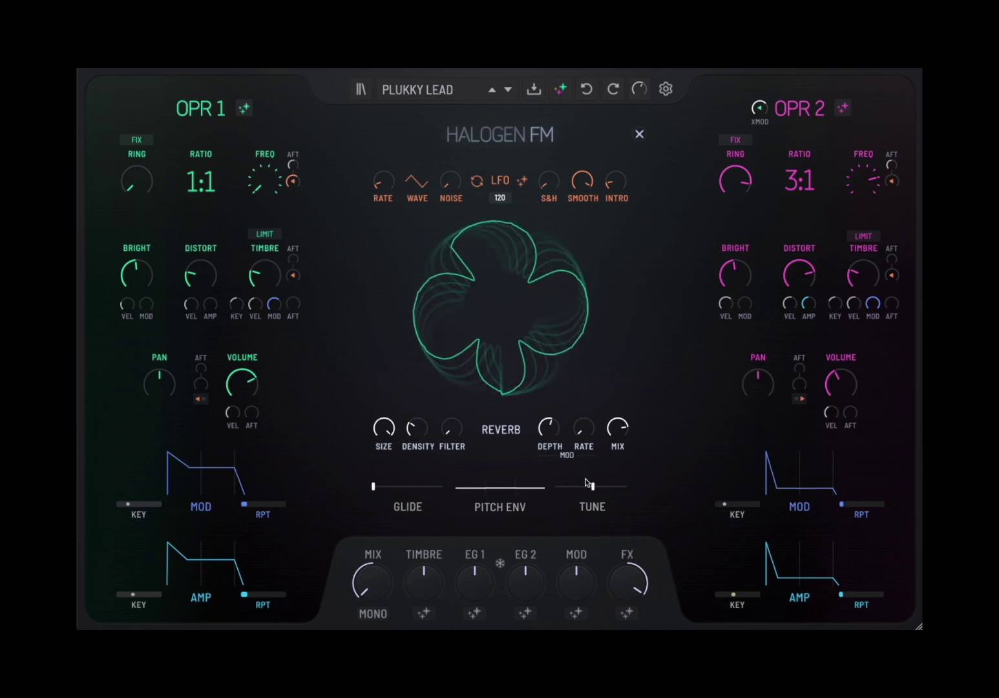
click(642, 136)
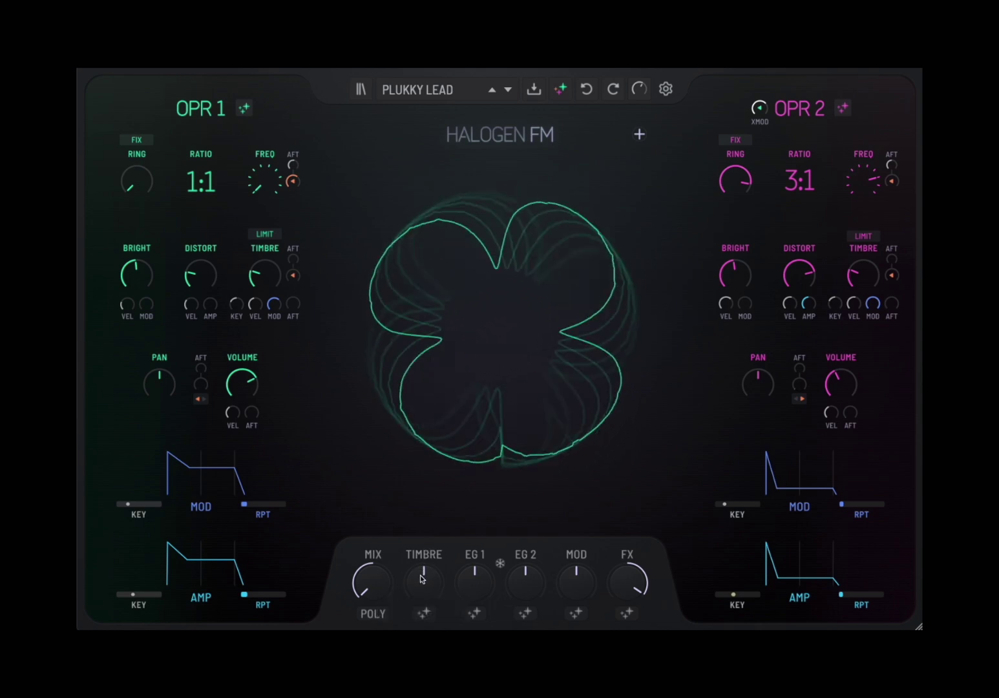
Randomise the timbre parameters of the Plukky Lead patch five times
click(424, 613)
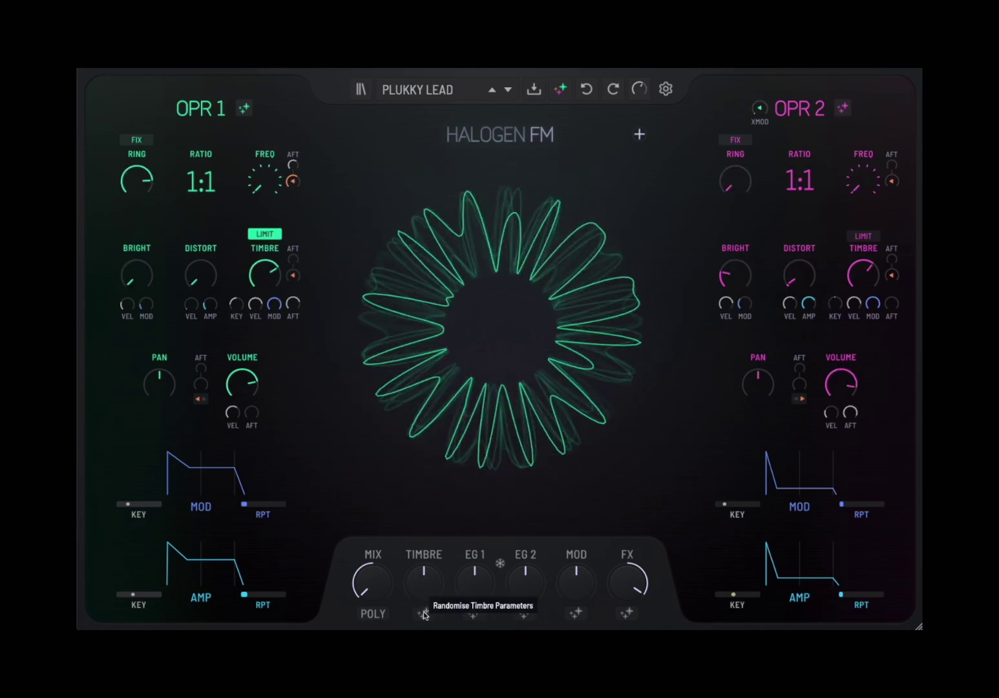
click(424, 613)
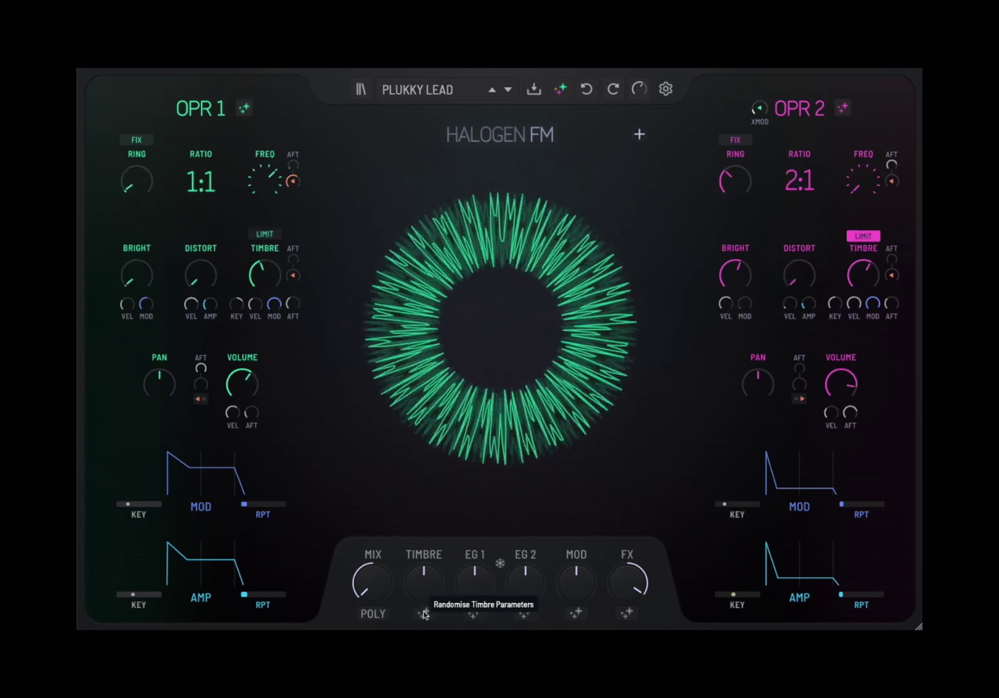
click(424, 613)
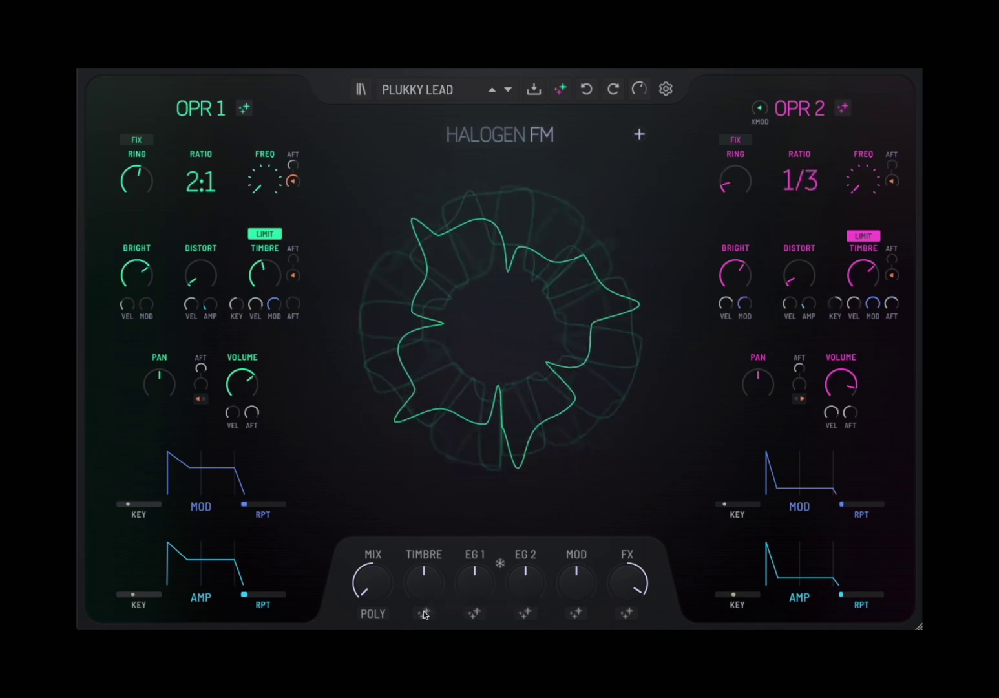
click(424, 613)
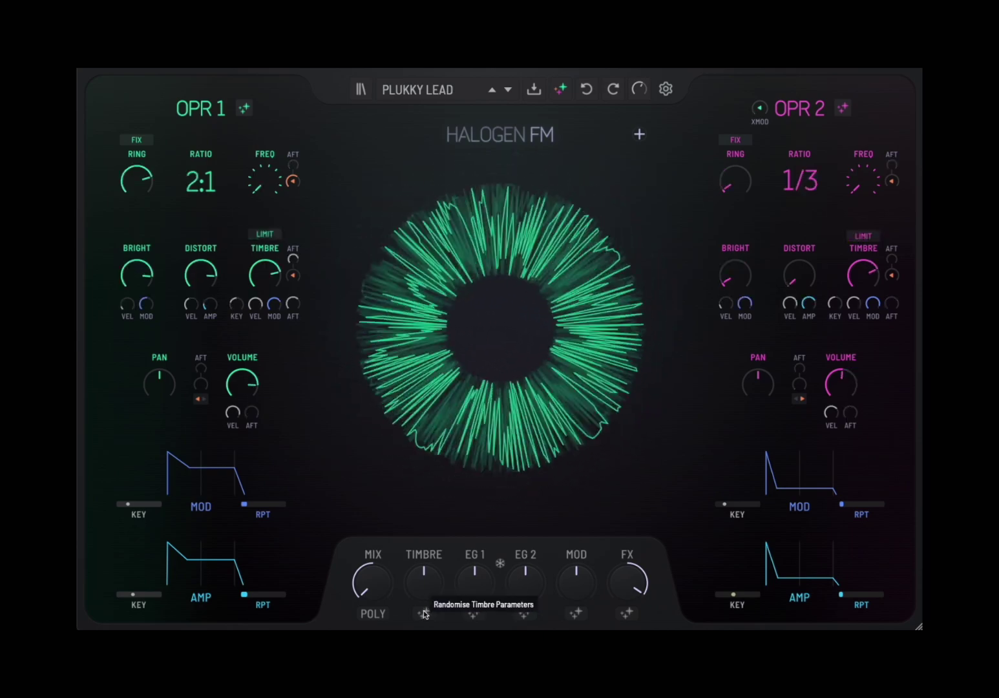
click(424, 612)
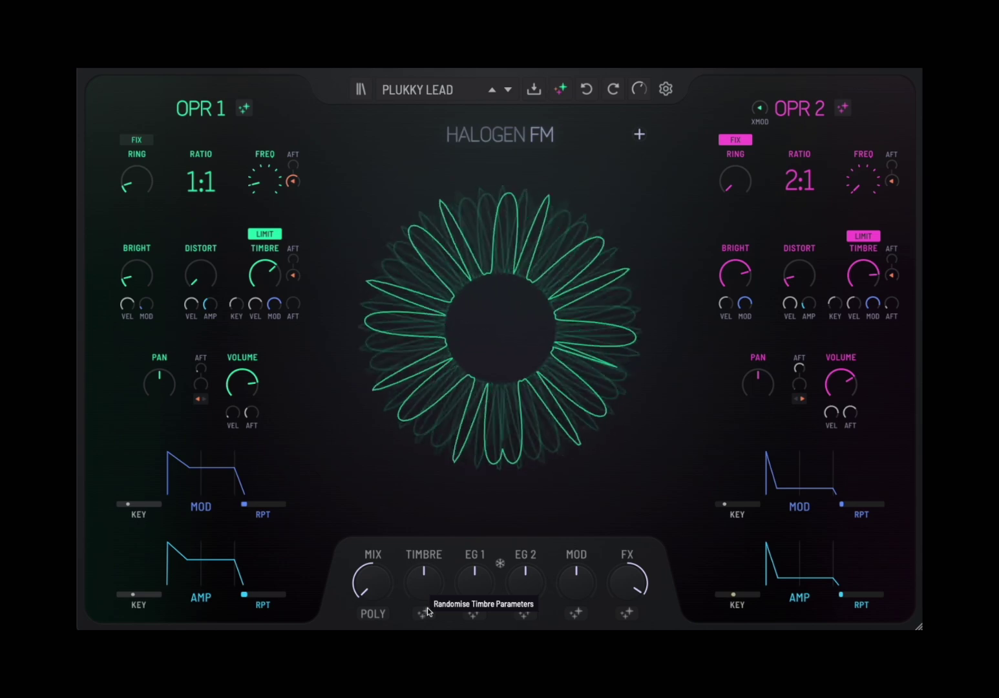
Randomise operator 1's envelopes three times and the modulation parameters twice
click(474, 614)
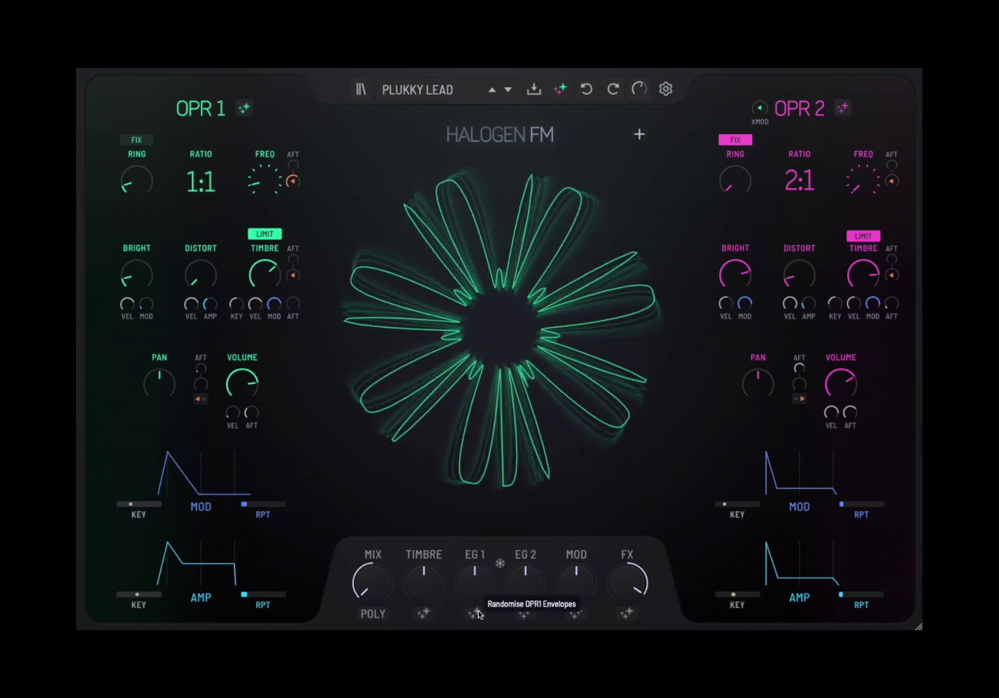
click(476, 614)
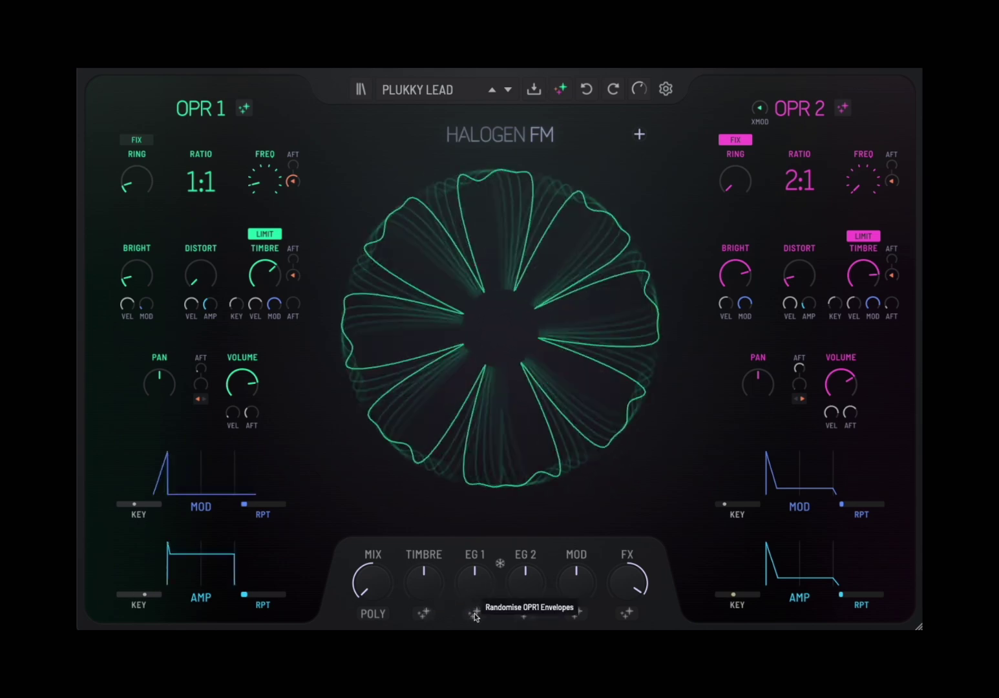
click(475, 614)
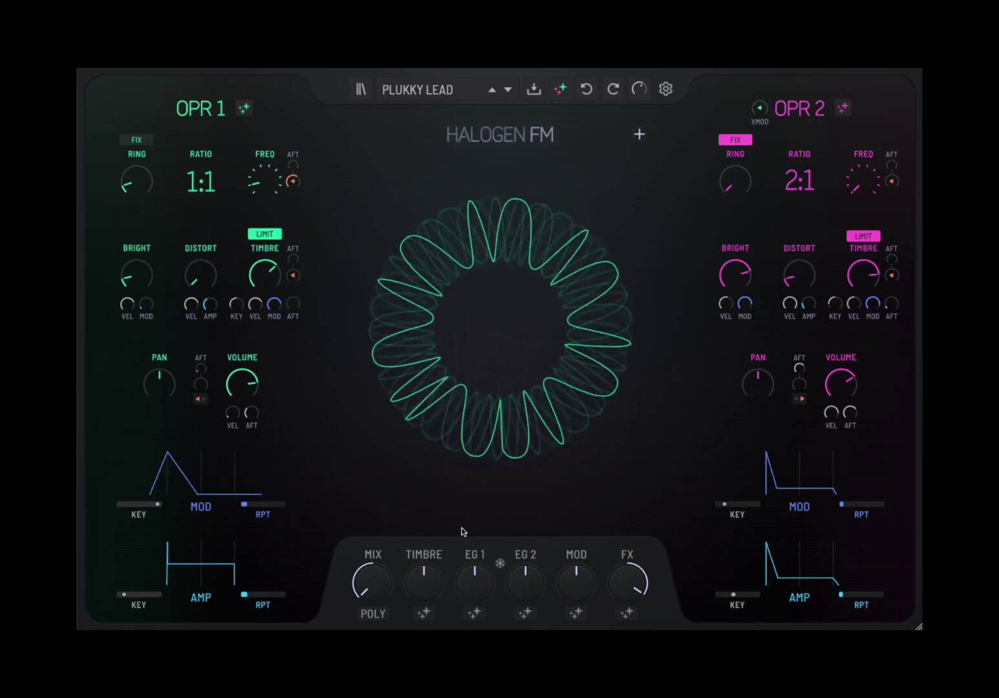
click(577, 610)
click(576, 611)
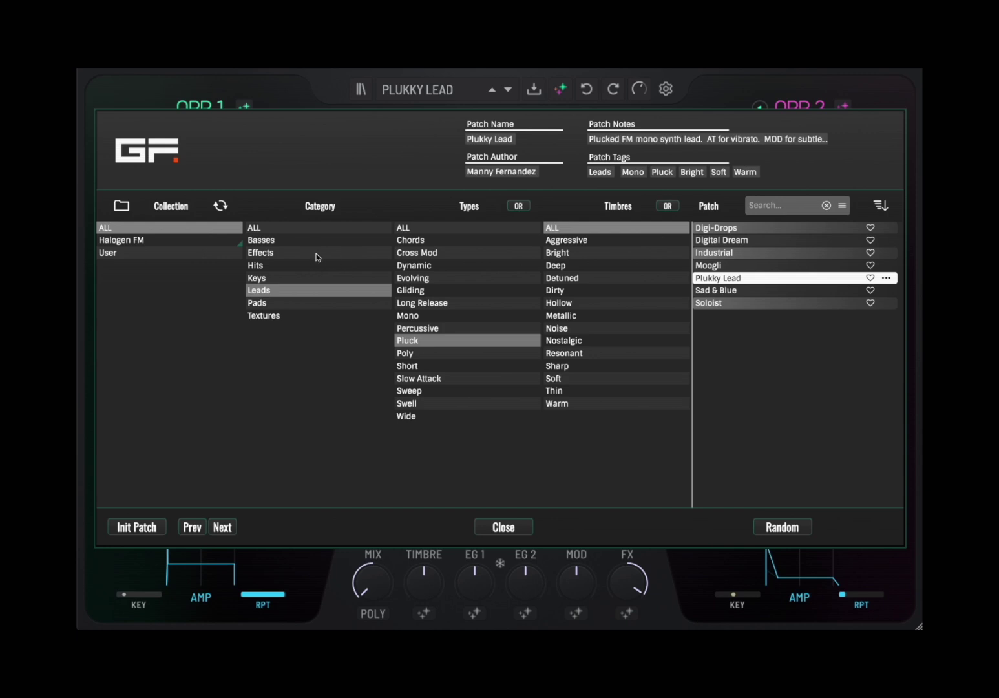
Browse the Textures category and audition Dub Station Hero, Forewarning, Cicada and Ice Caverns
click(296, 314)
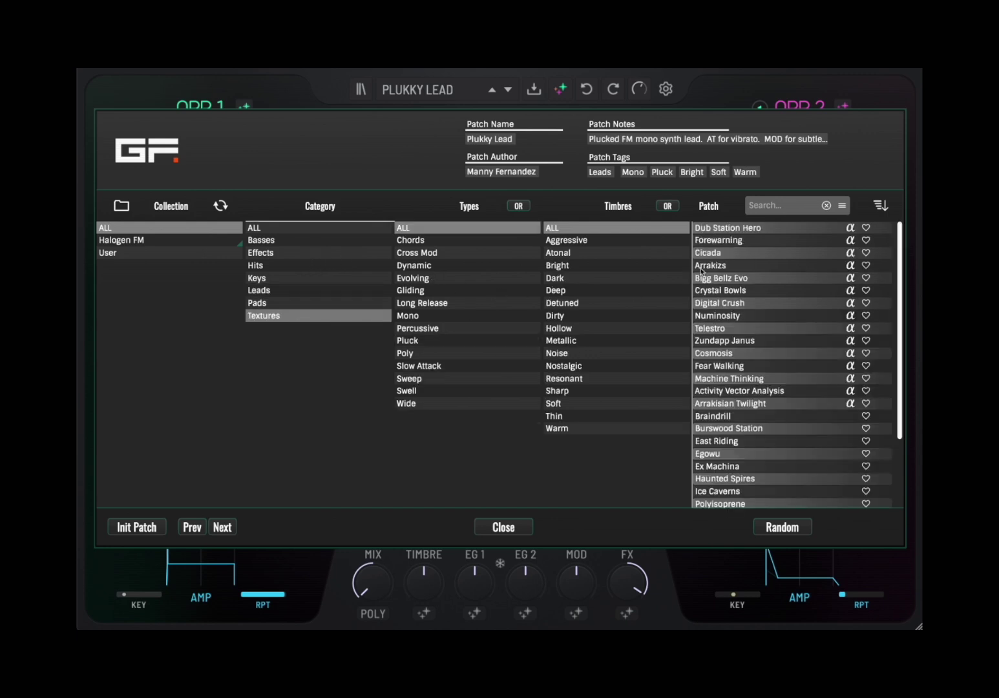
click(777, 228)
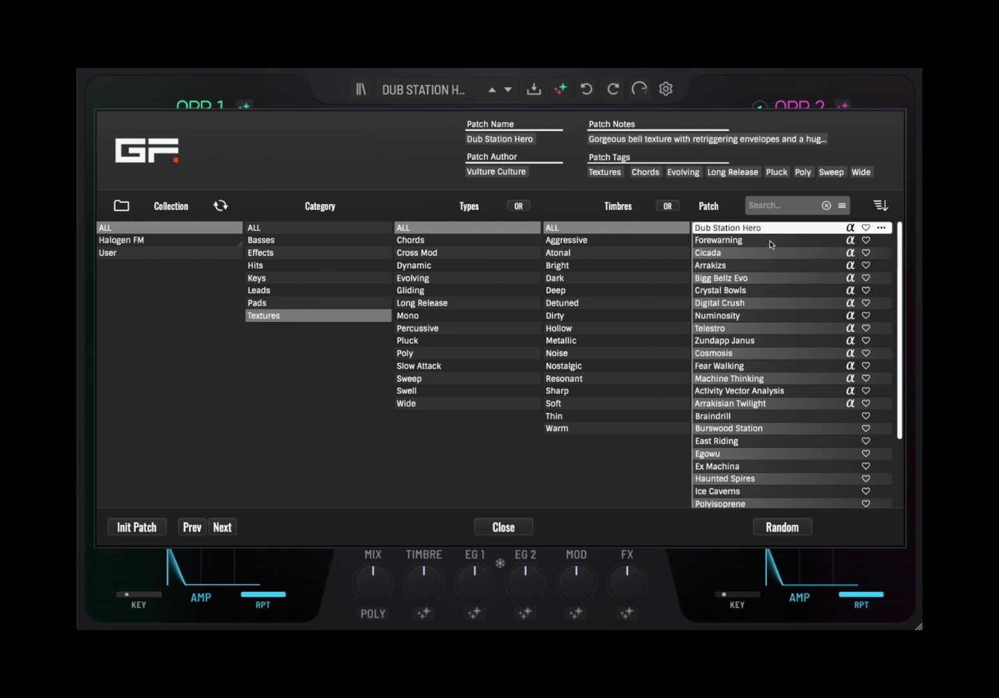
click(770, 241)
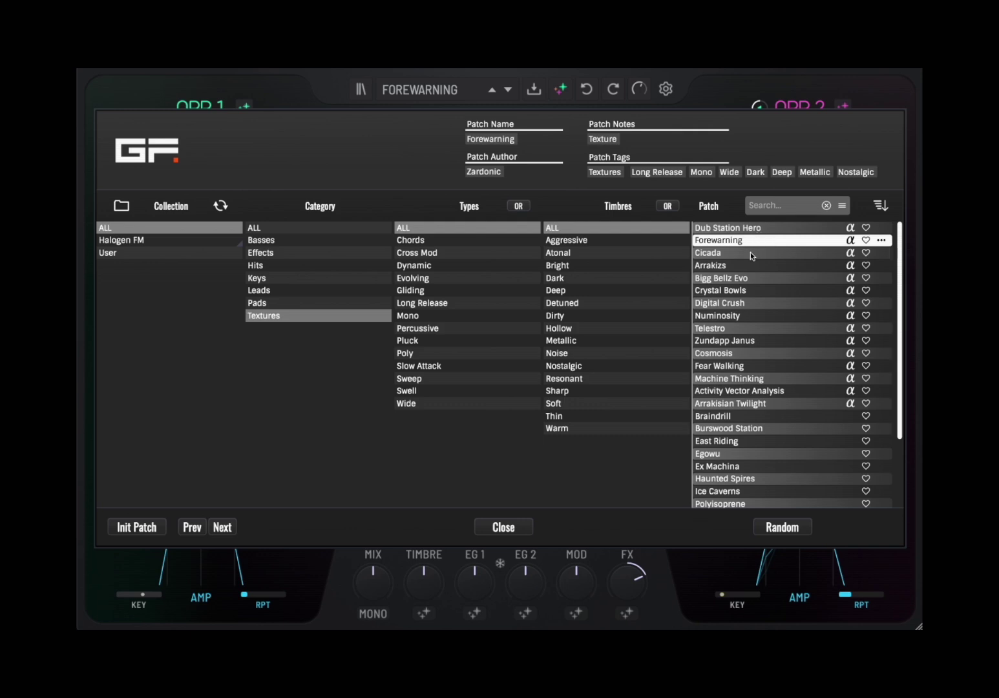
click(750, 252)
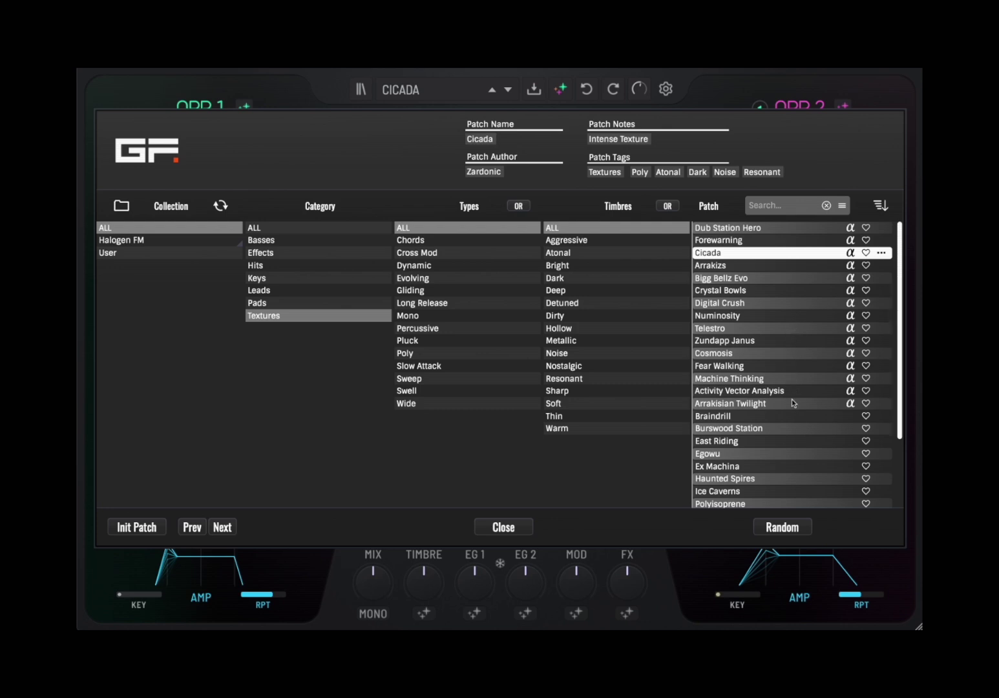
click(758, 492)
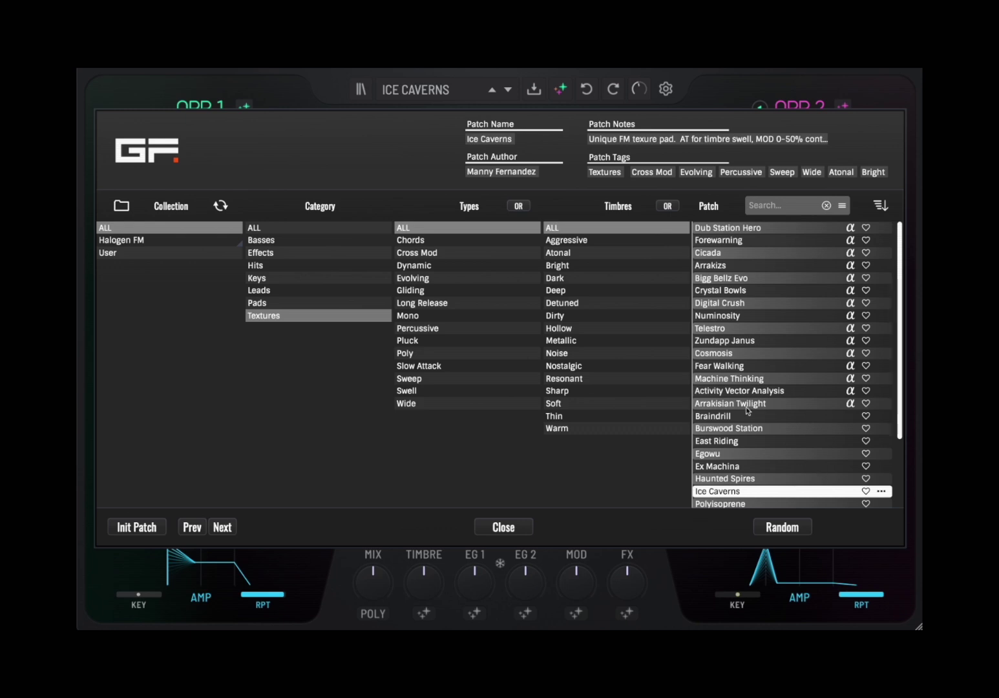
Audition Retro Cinetic from the textures with the Warm timbre and Numinosity from those with the Nostalgic timbre
click(622, 432)
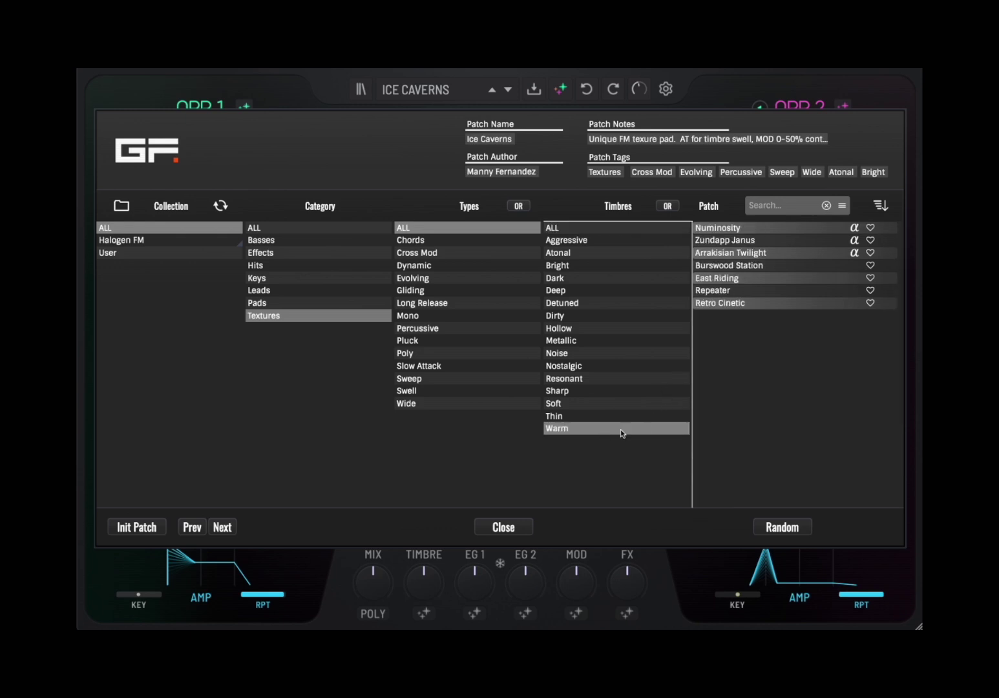
click(752, 304)
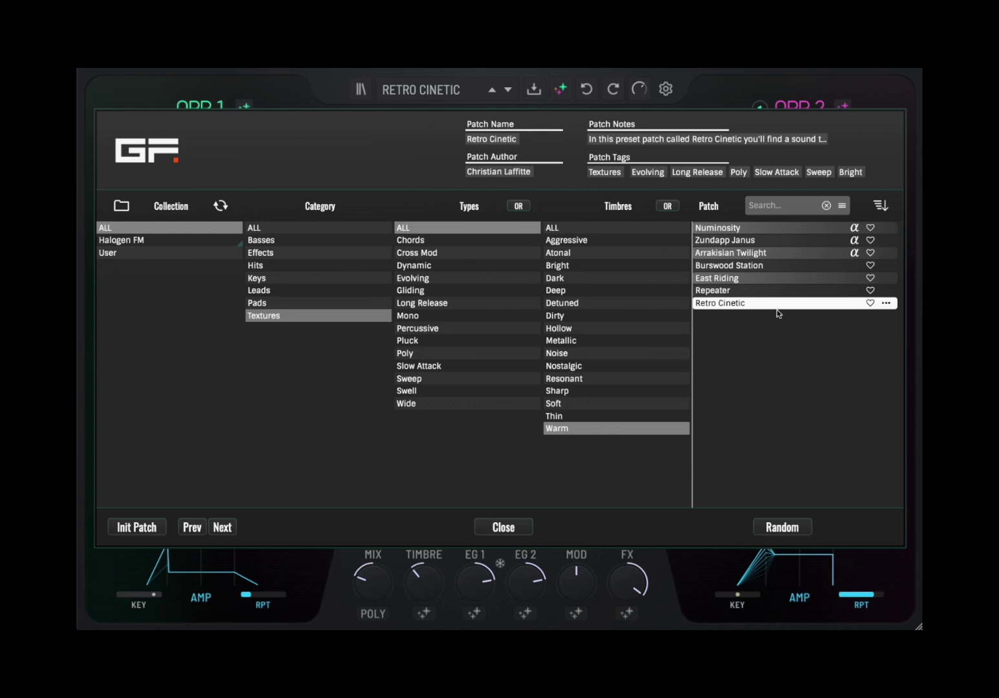
click(618, 366)
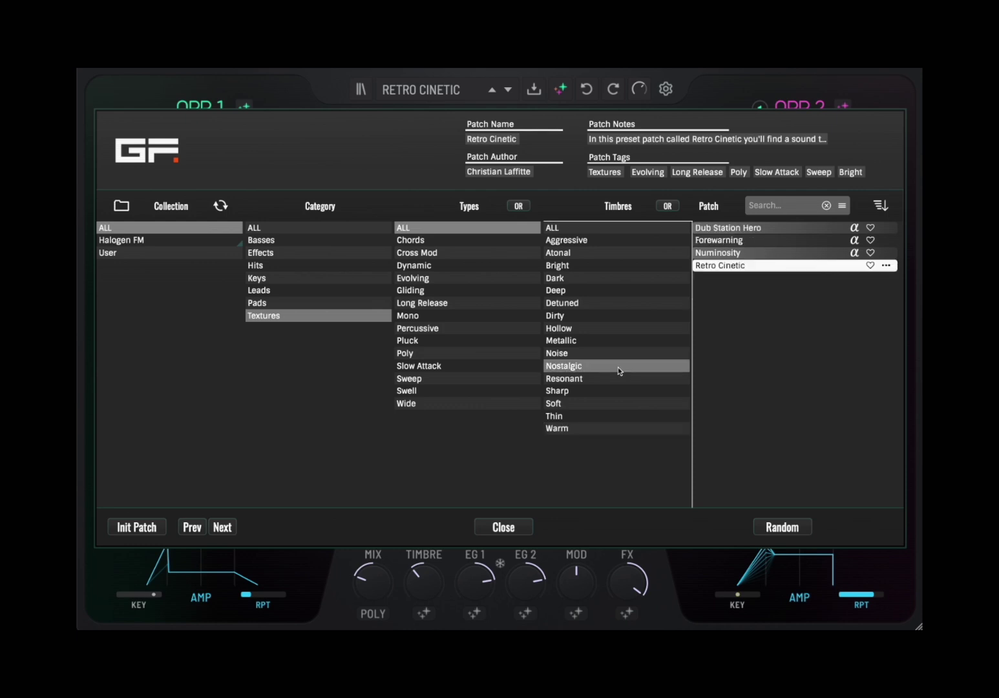
click(739, 255)
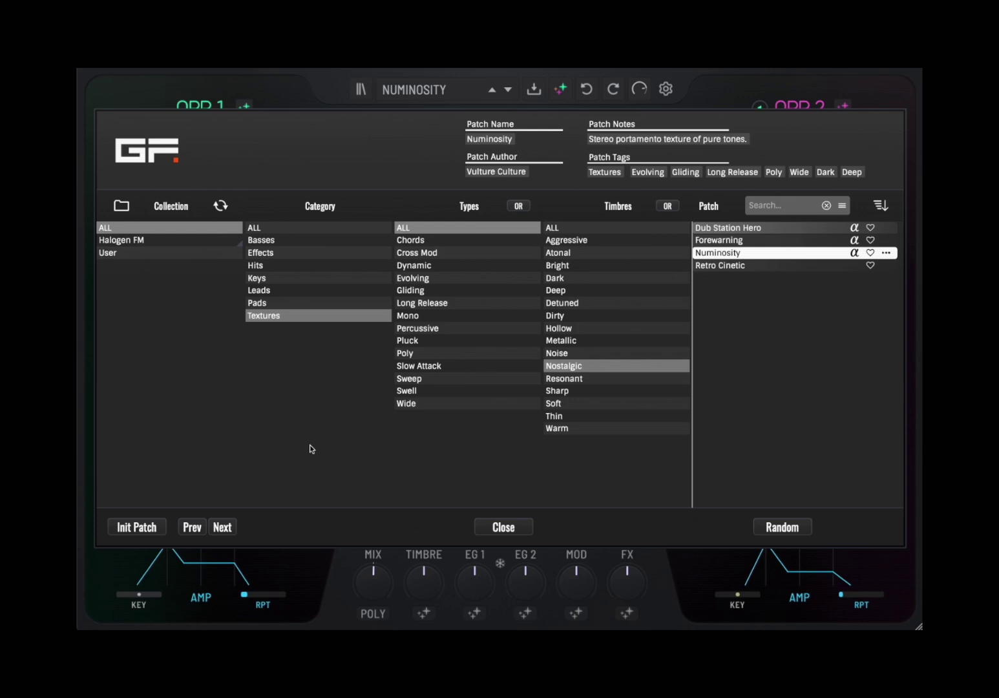
Load the Init patch and randomise operator 1's parameters several times and operator 2's parameters once
click(155, 529)
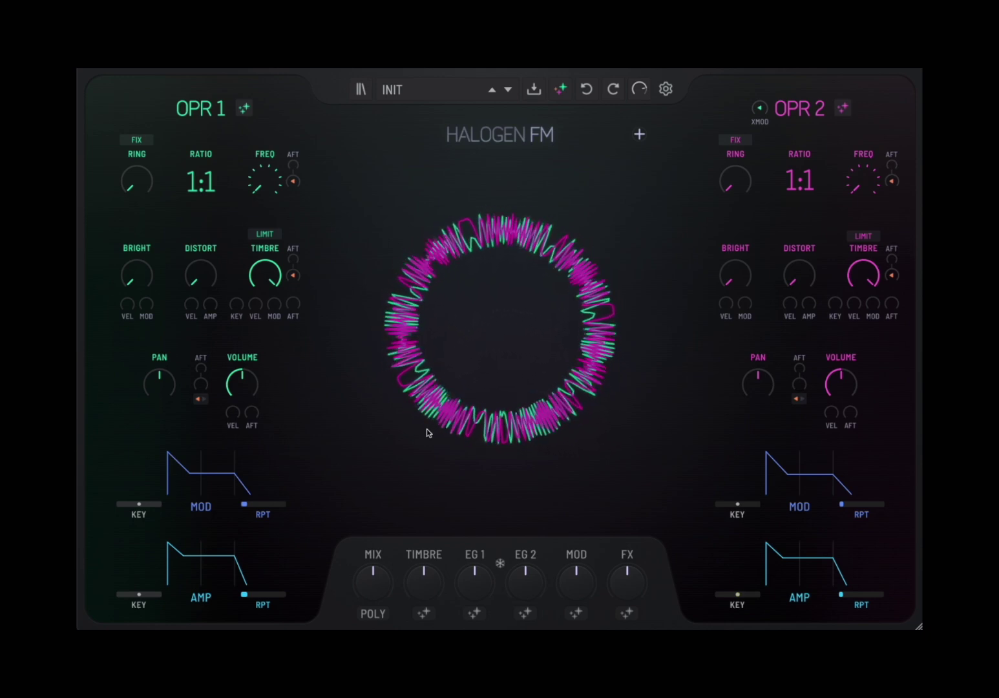
click(247, 112)
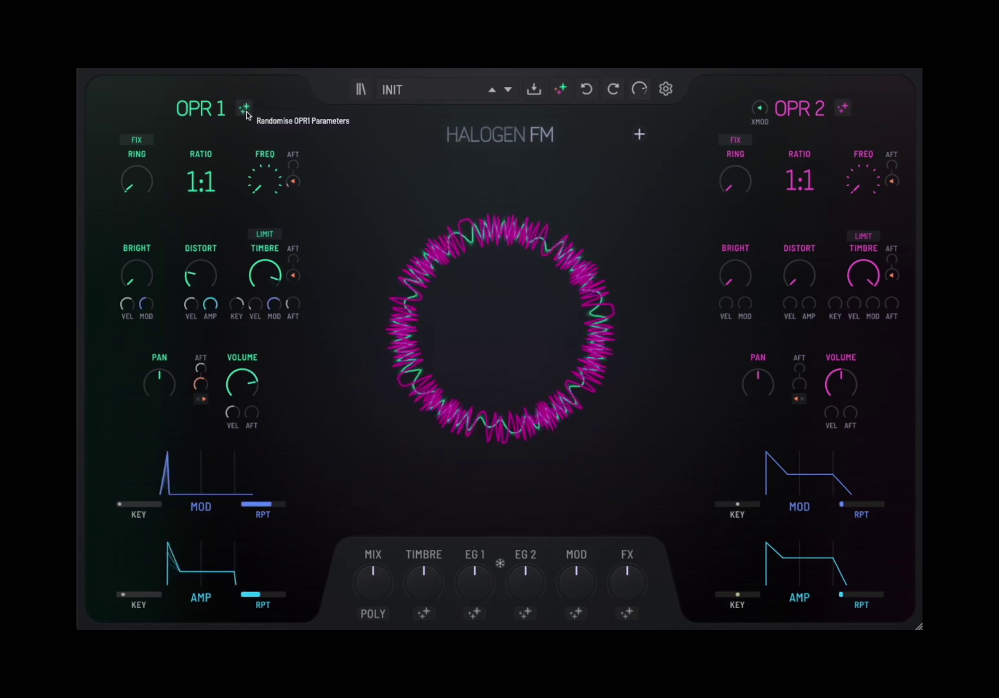
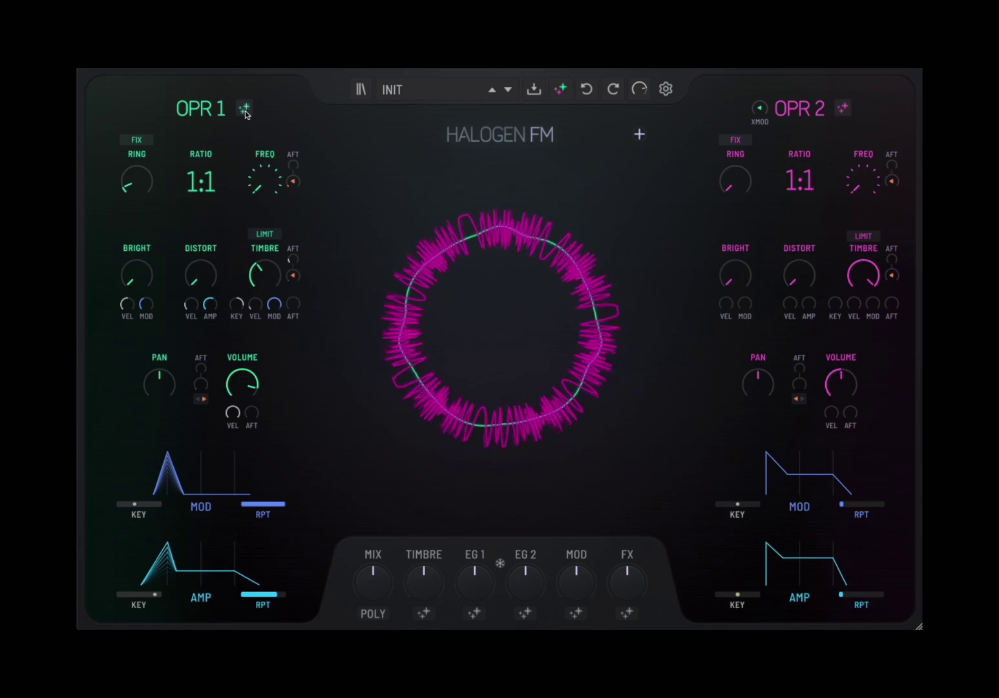
click(245, 110)
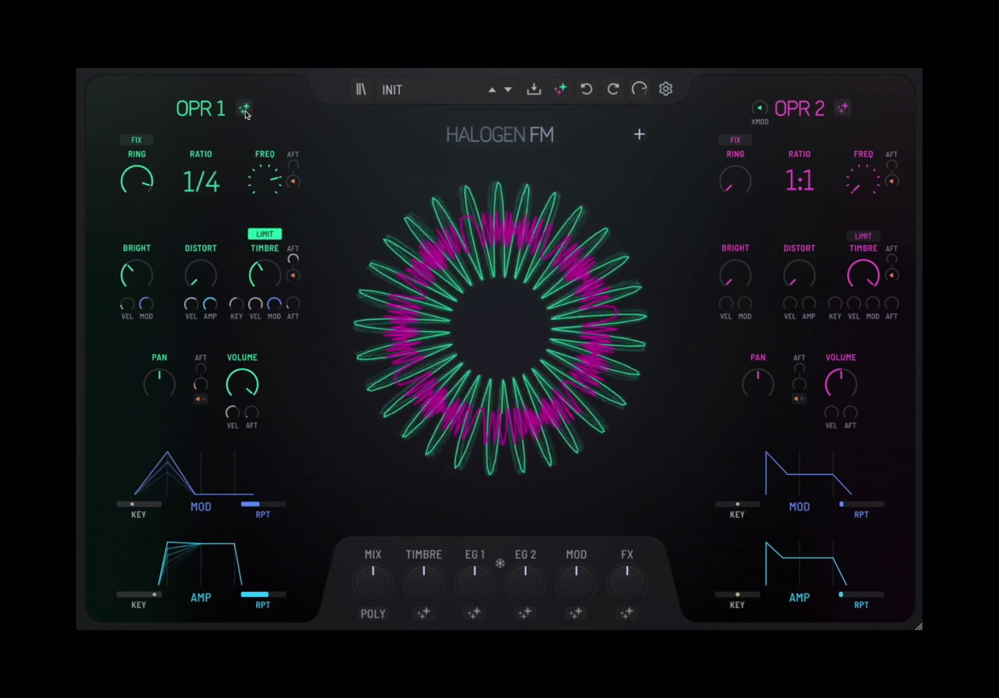
click(245, 112)
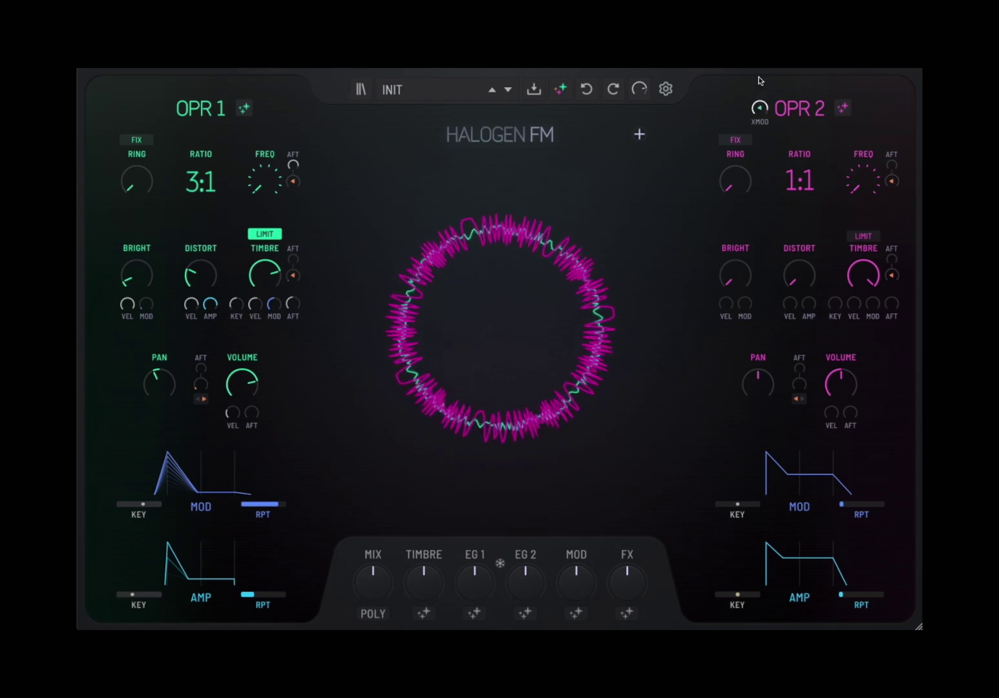
click(843, 110)
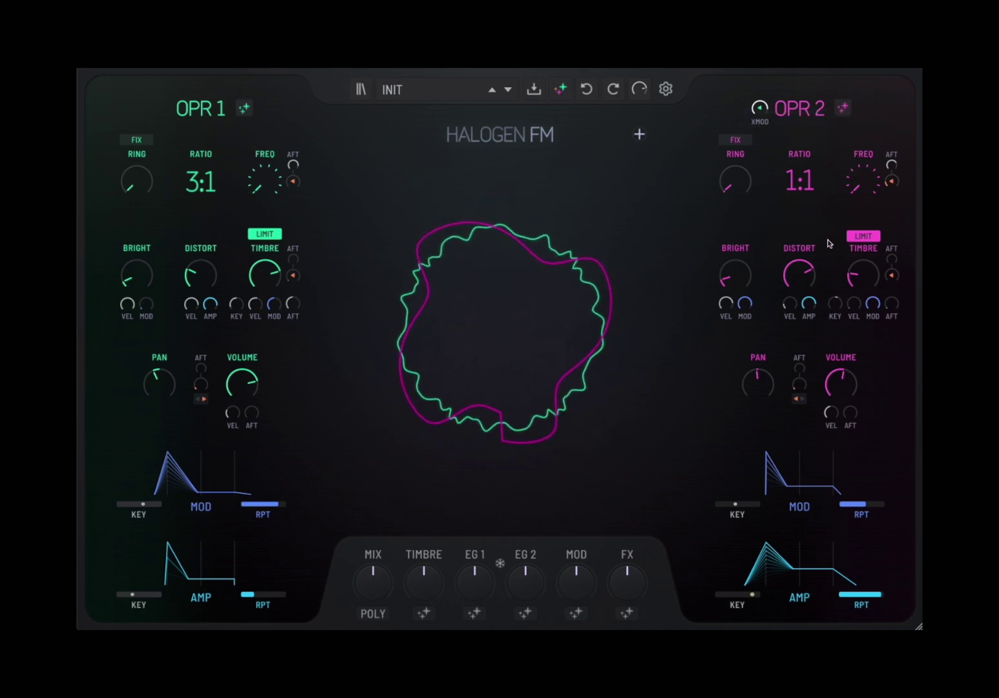
Raise the FX macro of the Init patch to near its maximum and show the LFO and reverb controls
drag(630, 576, 635, 515)
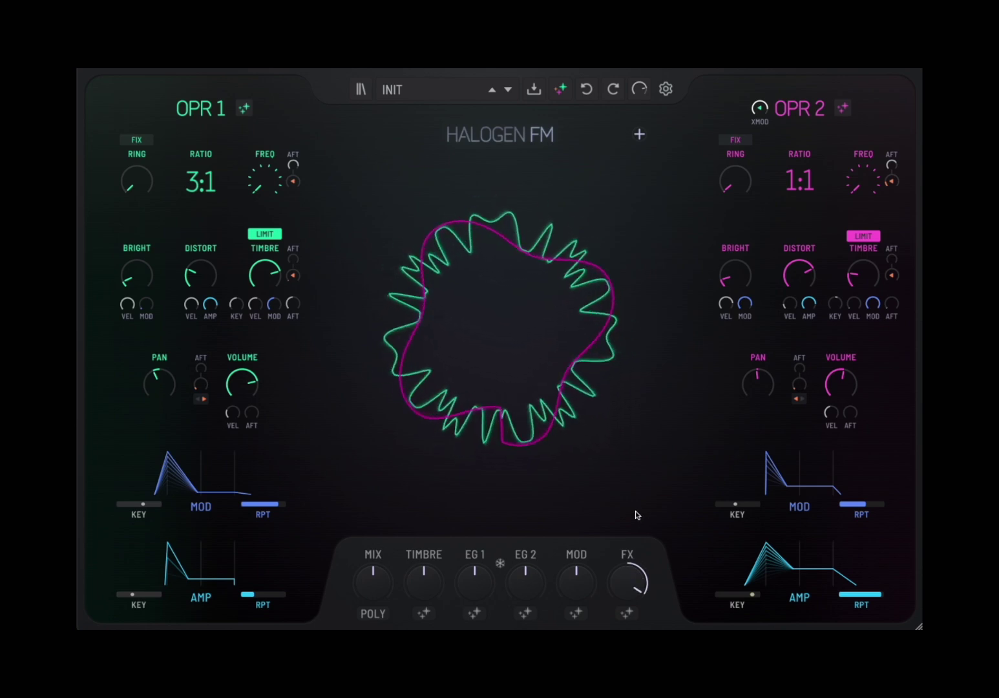
click(638, 135)
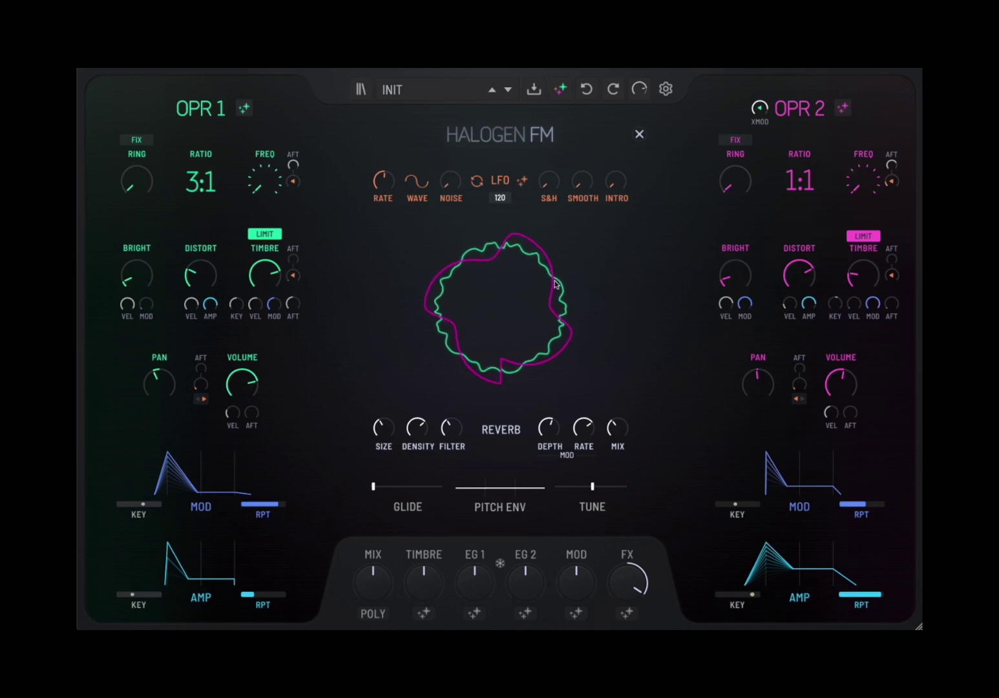
Randomise operator 1's parameters three more times and switch the patch from Poly to Mono
click(246, 110)
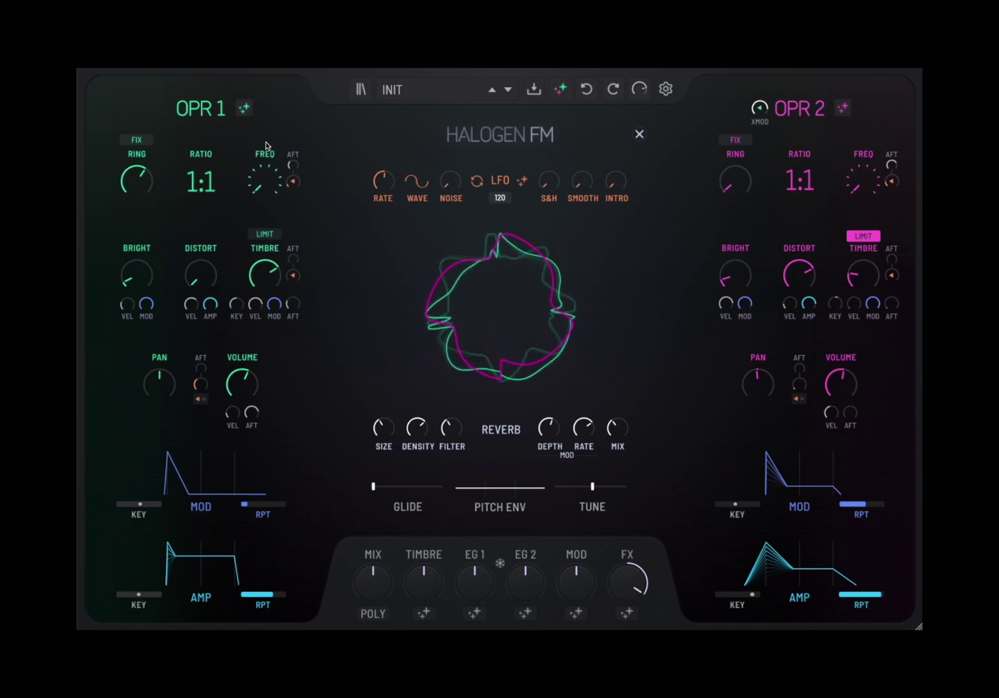
click(244, 107)
click(244, 109)
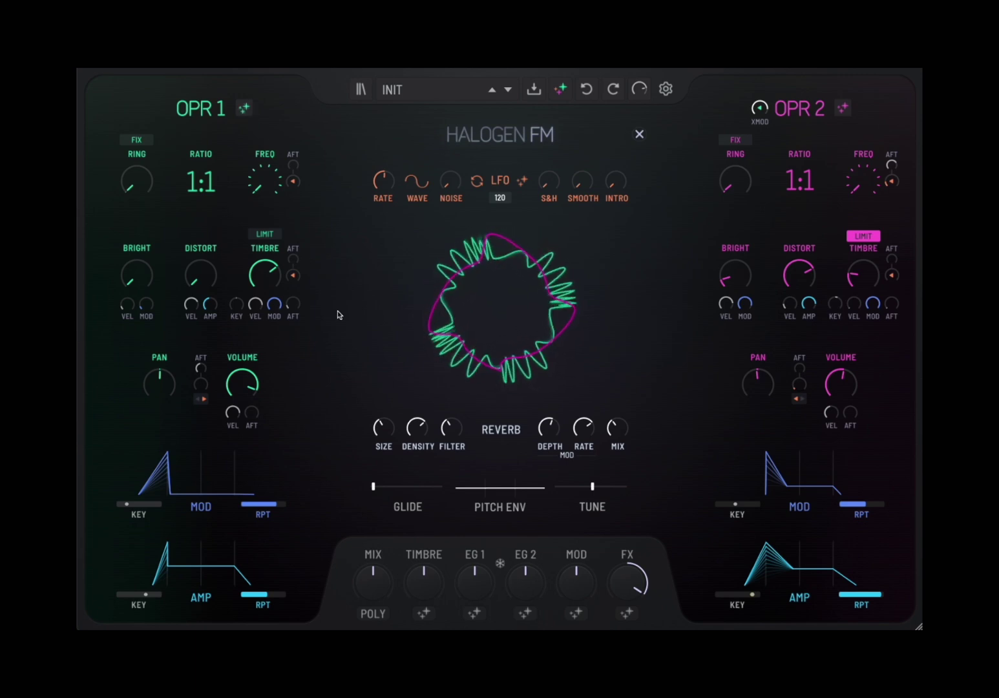
click(378, 613)
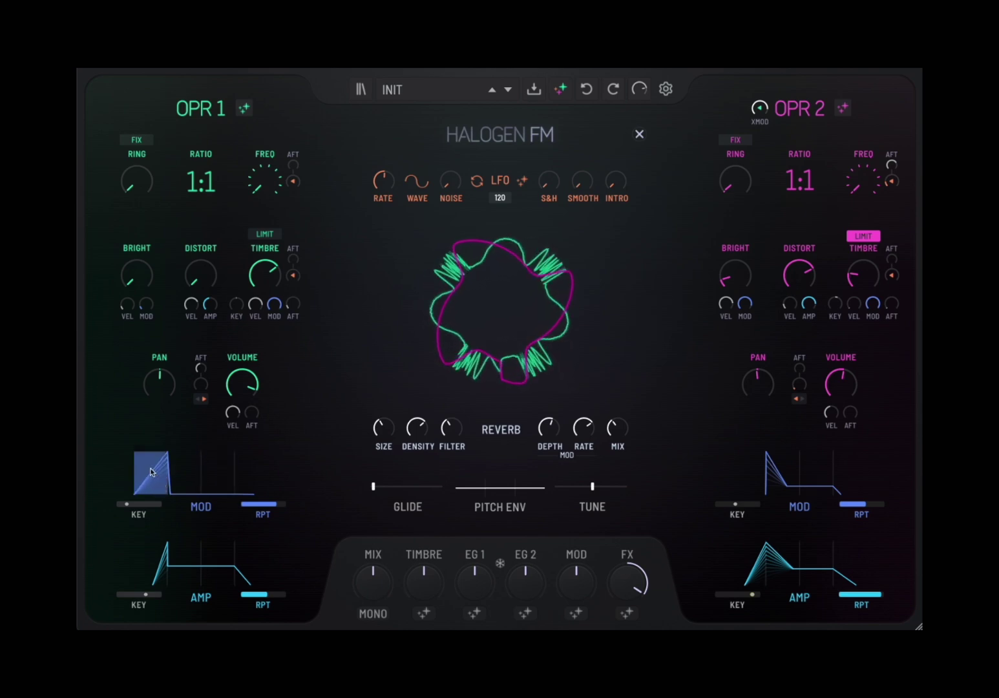
Shorten the attack of operator 1's MOD envelope, lengthen its AMP envelope's attack slightly and switch the patch from Mono to Poly
drag(156, 479, 150, 514)
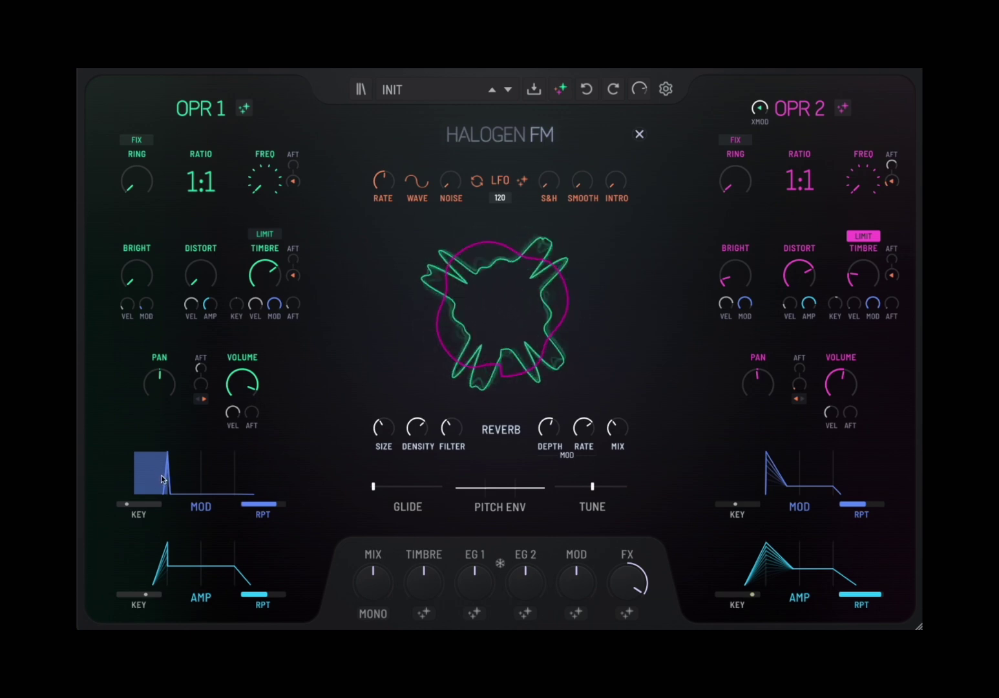
drag(163, 480, 155, 456)
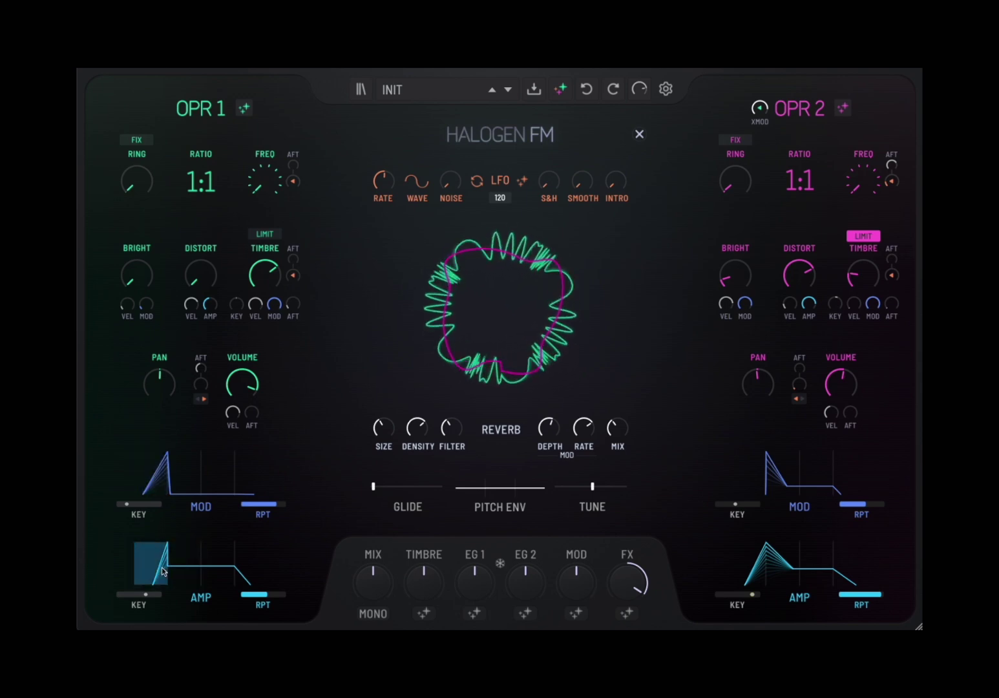
drag(163, 572, 159, 562)
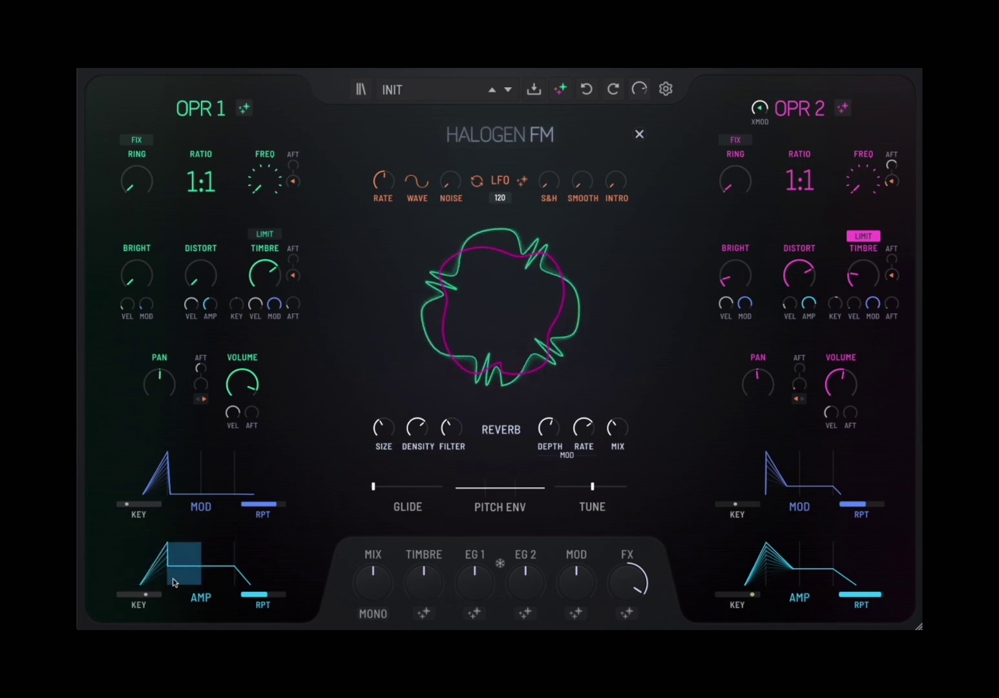
click(377, 616)
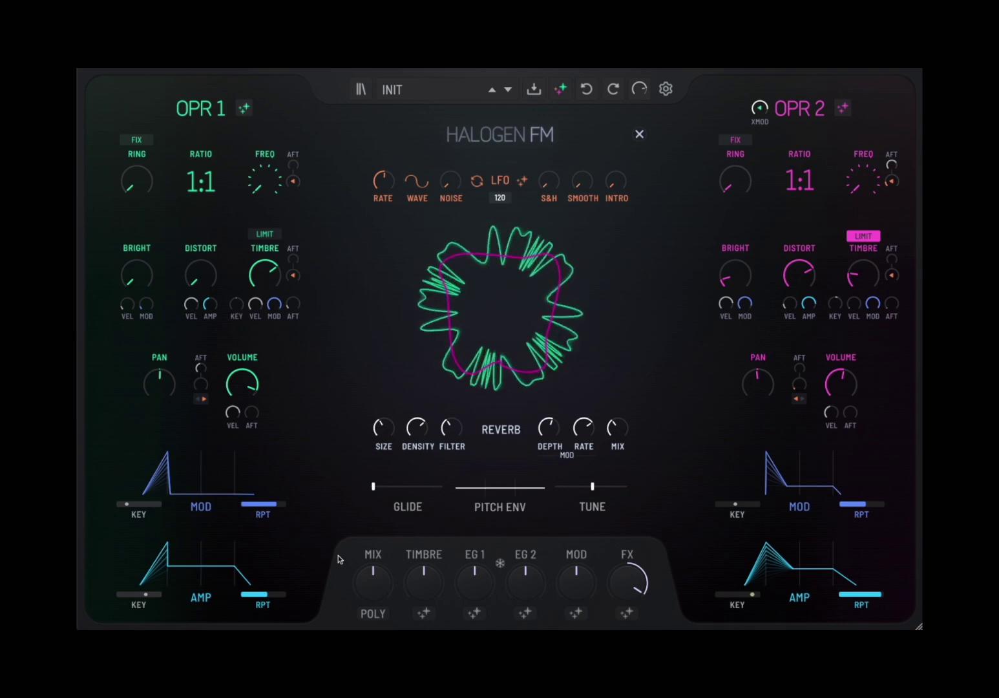
Enable operator 1's timbre limit and raise its ring to about halfway and its timbre to about four fifths
click(264, 234)
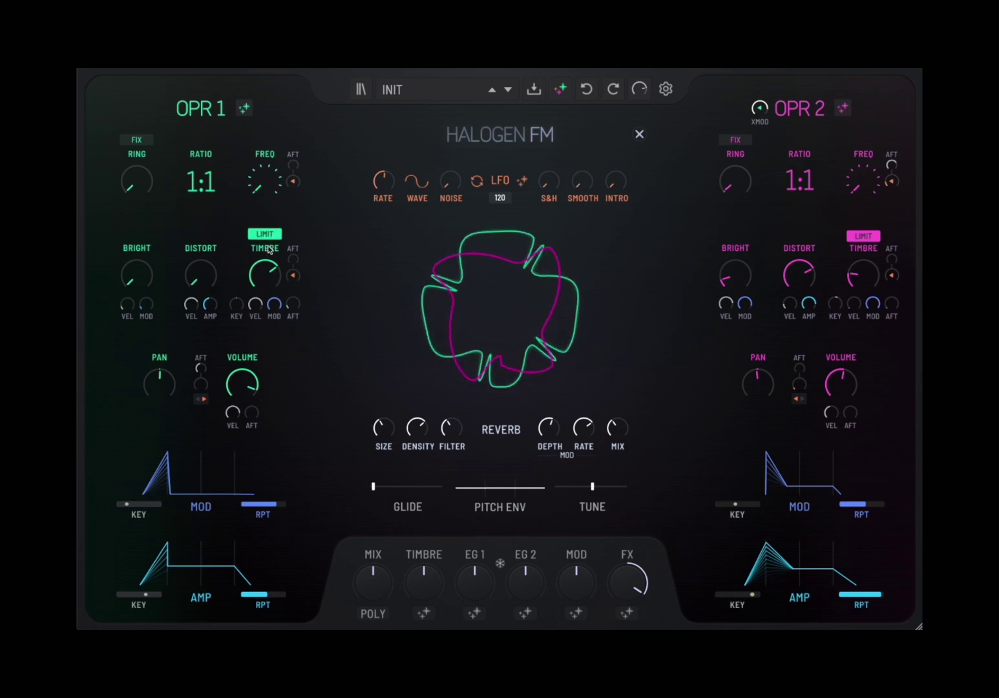
click(292, 276)
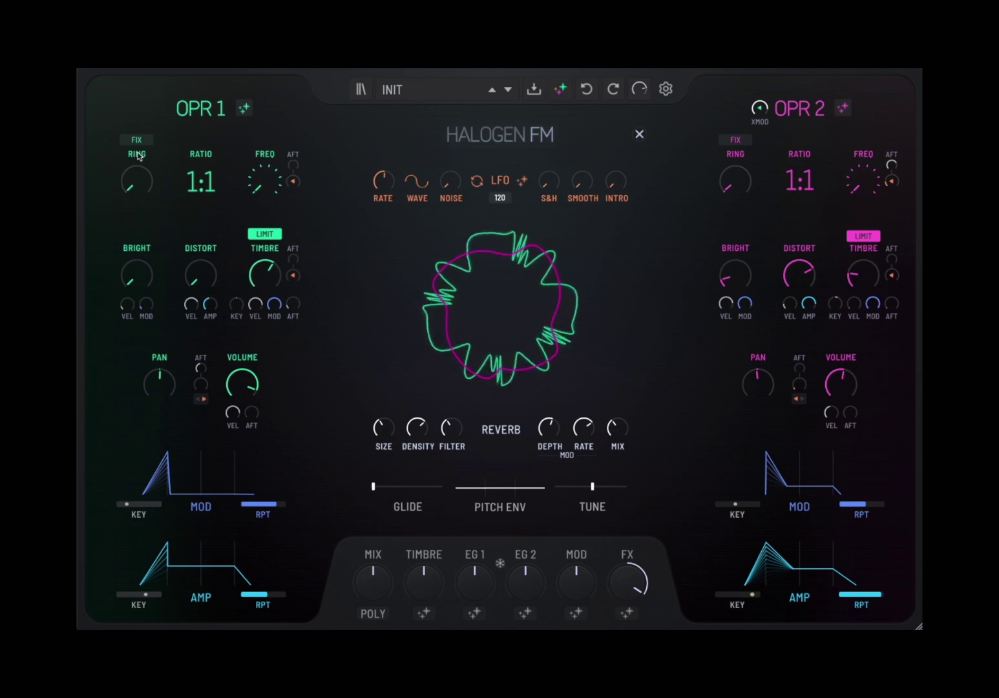
mouse_move(138, 175)
mouse_down()
mouse_move(150, 137)
mouse_move(140, 167)
mouse_up()
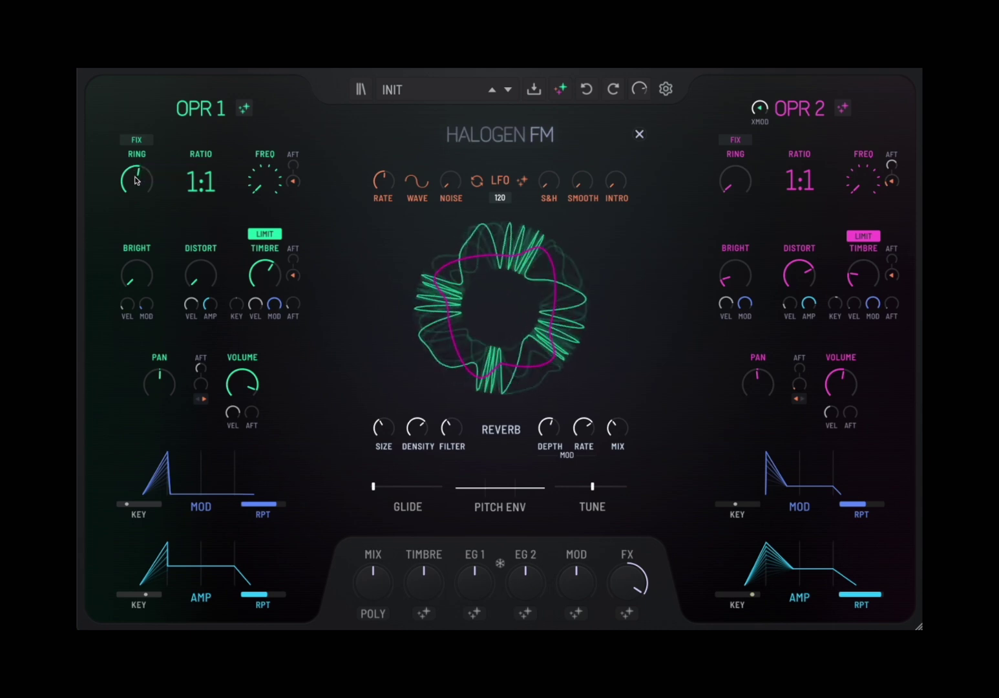
drag(136, 182, 136, 184)
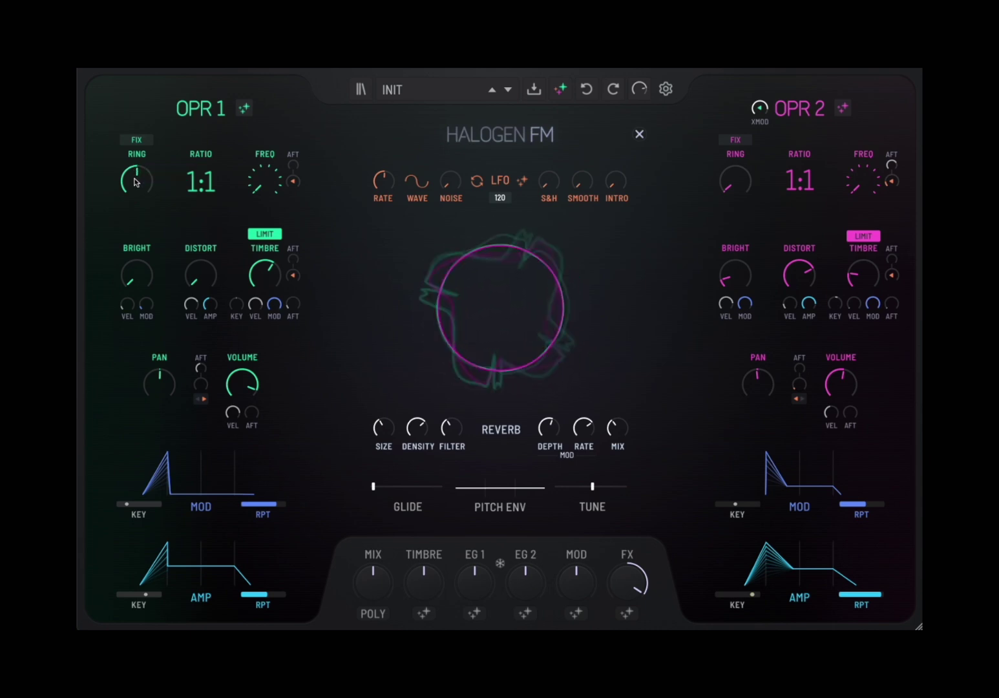
mouse_move(267, 270)
mouse_down()
mouse_move(261, 282)
mouse_move(267, 249)
mouse_up()
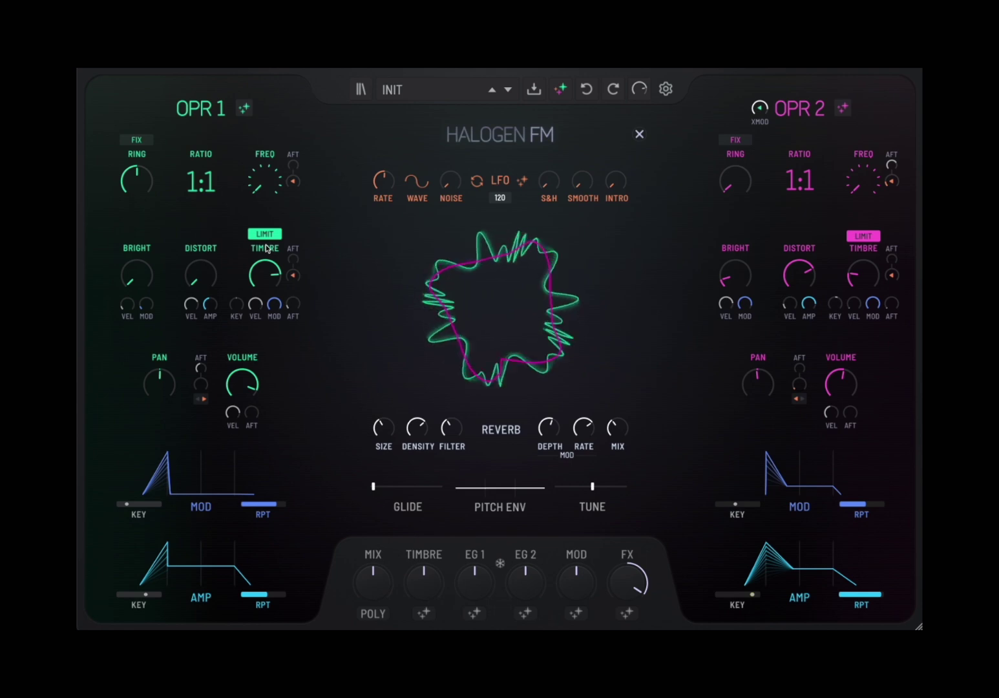
Review the synth's settings for MIDI CC, dark mode, pitch bend amount and velocity sensitivity, and close them
click(666, 89)
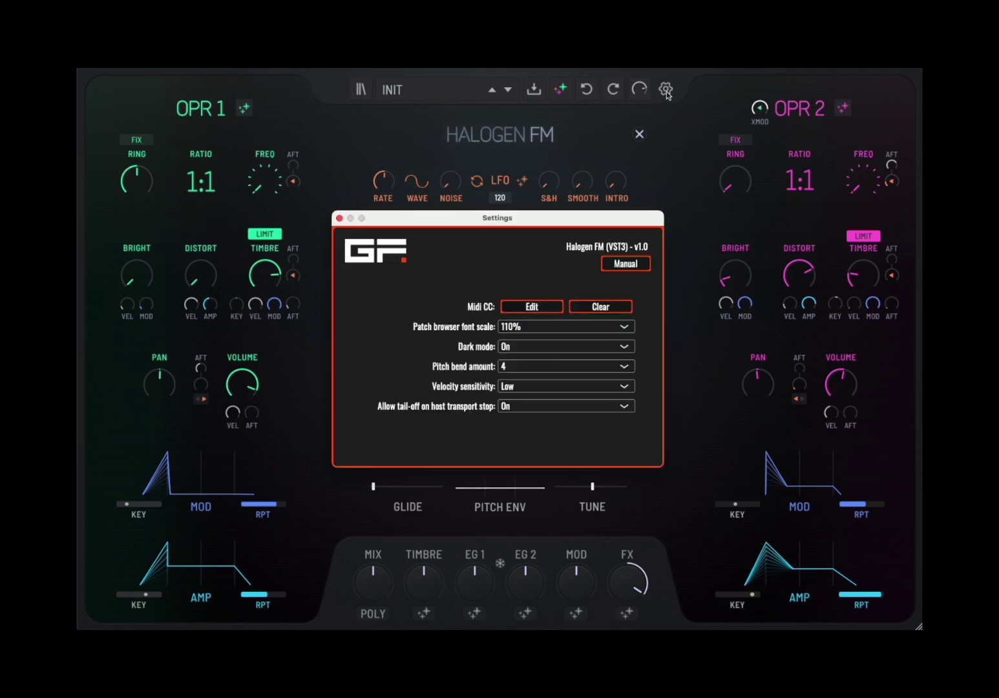
click(339, 218)
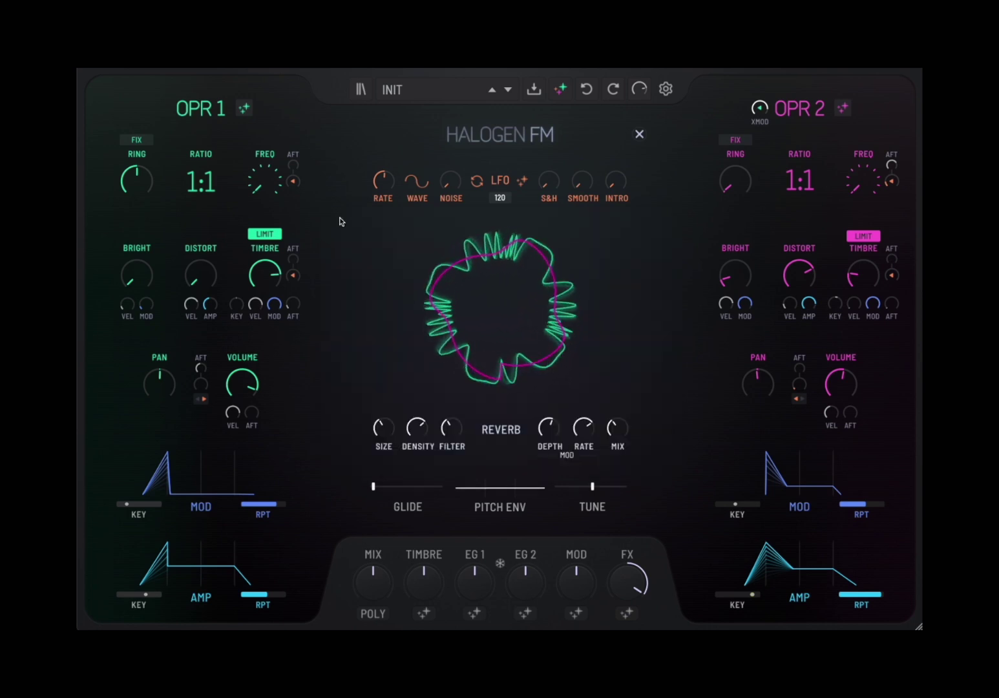